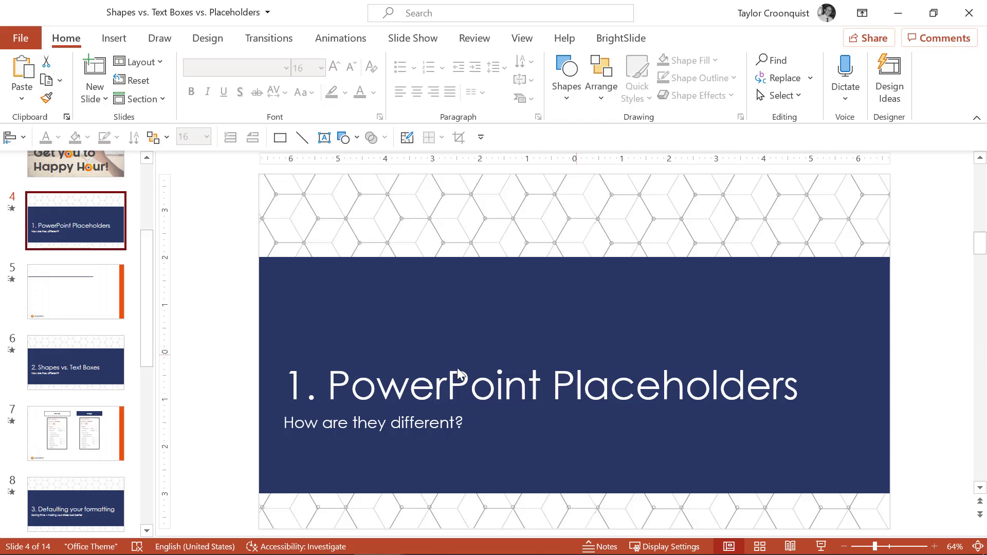
Go to slide 5 and select its empty title and content placeholders
left_click_drag(336, 389, 731, 388)
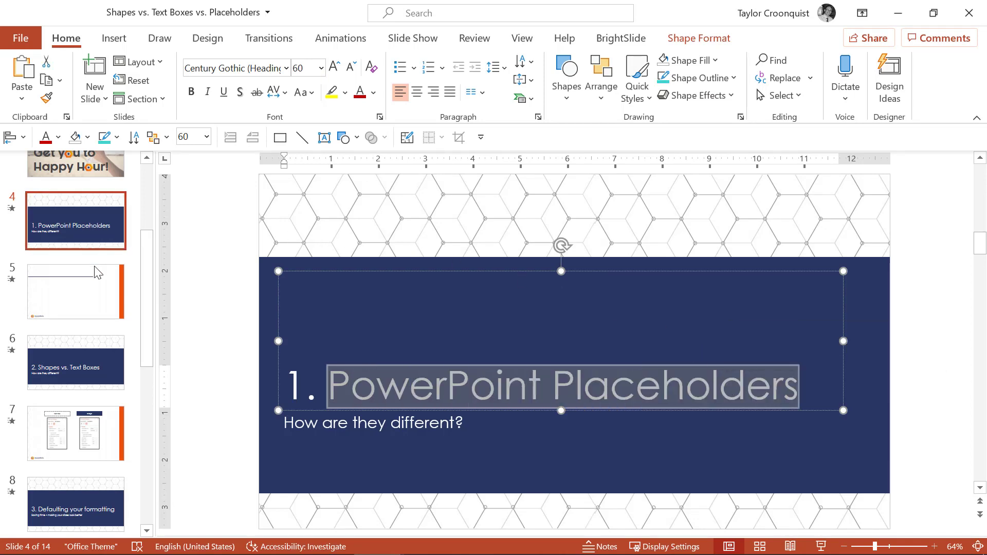
left_click(78, 290)
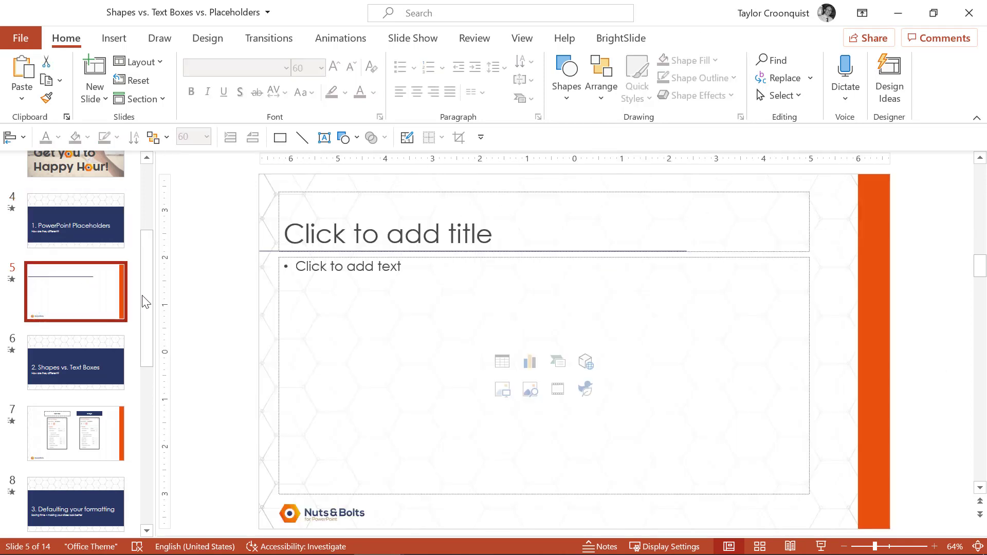
left_click(378, 230)
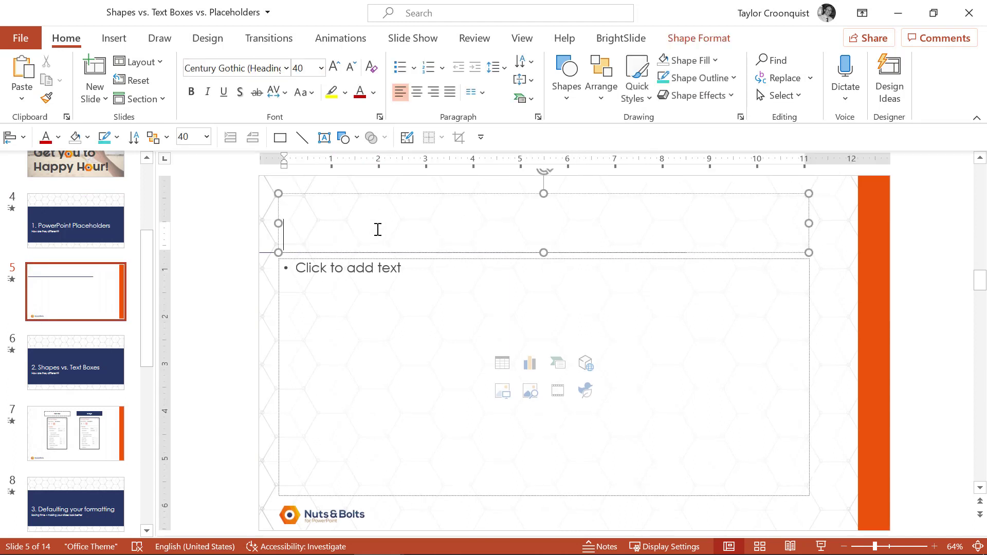
left_click(349, 287)
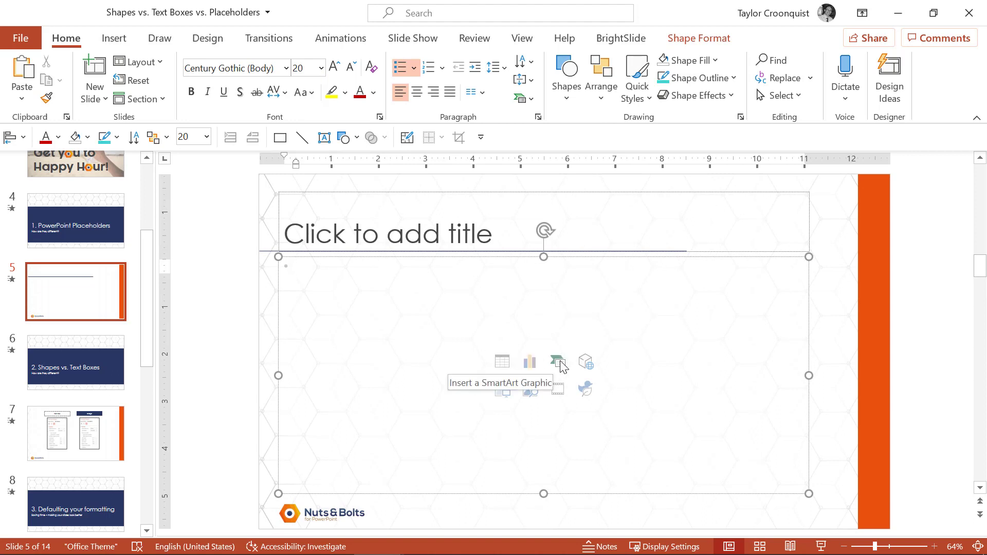
left_click(359, 215)
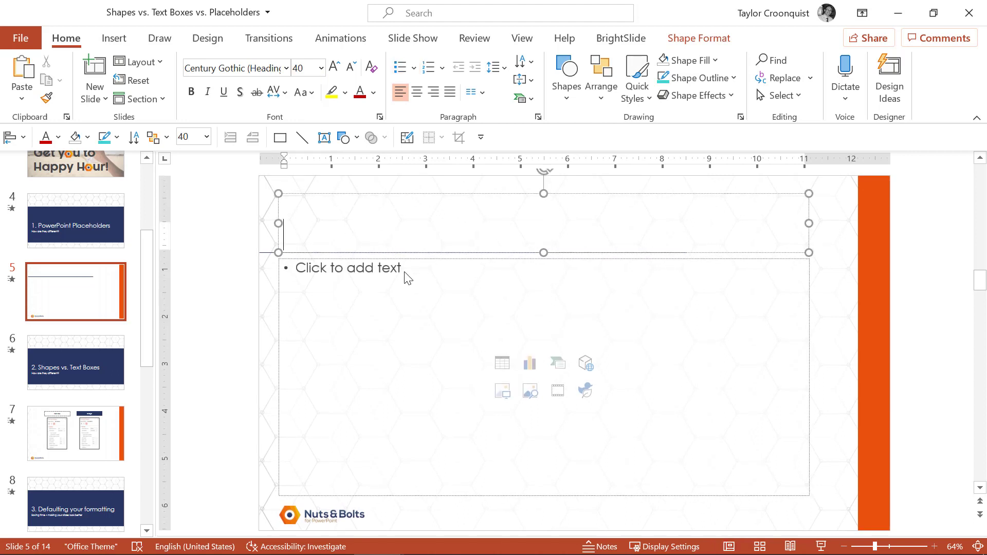
left_click(318, 289, "shift")
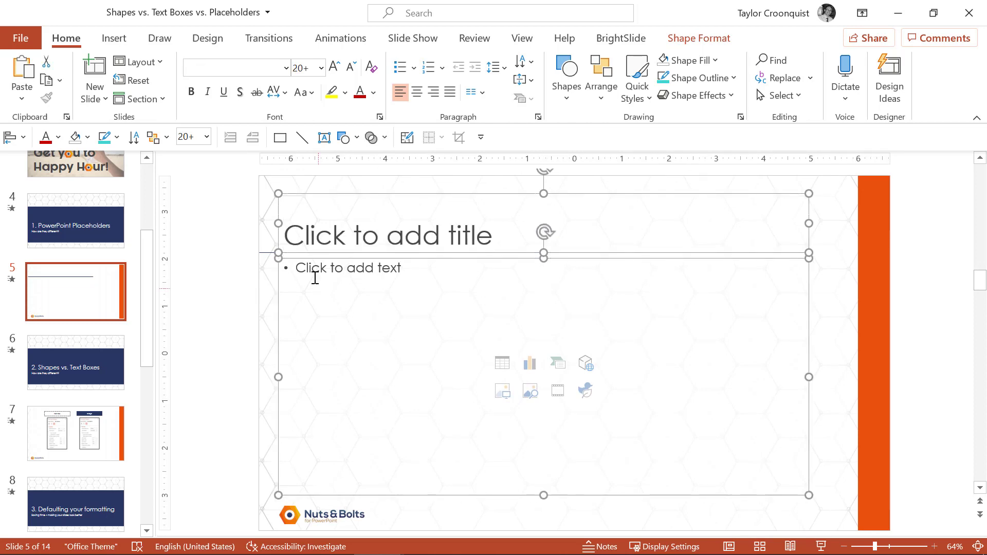
left_click(156, 66)
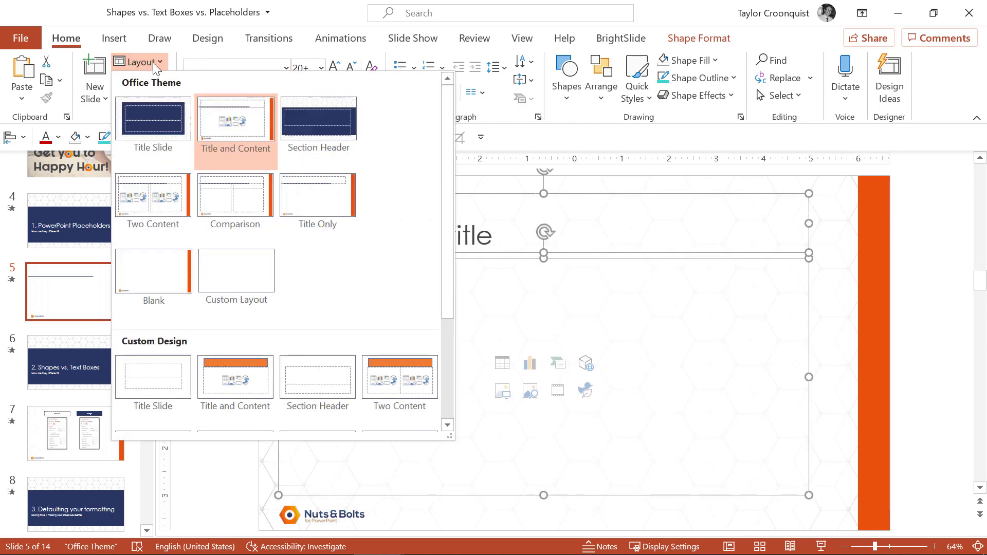
left_click(230, 198)
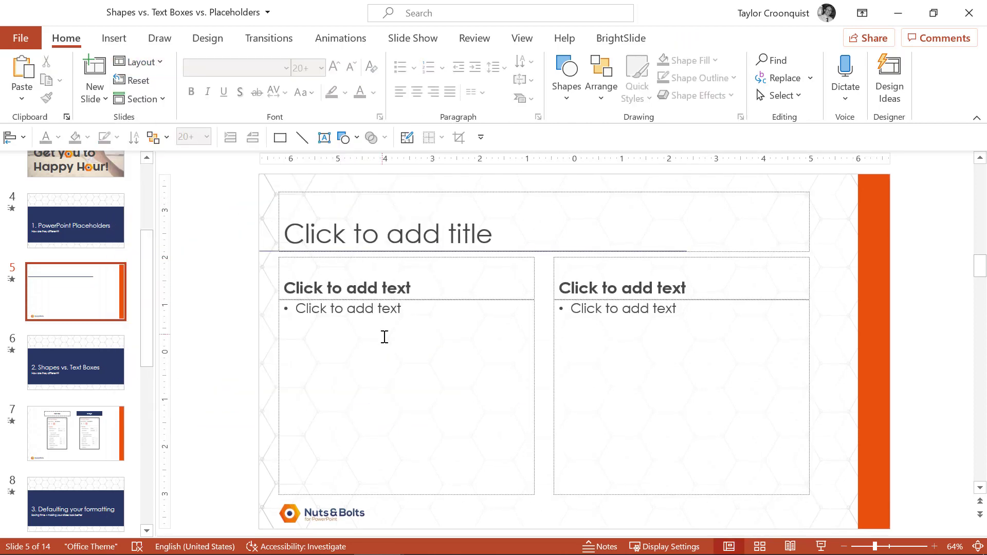
left_click(433, 261)
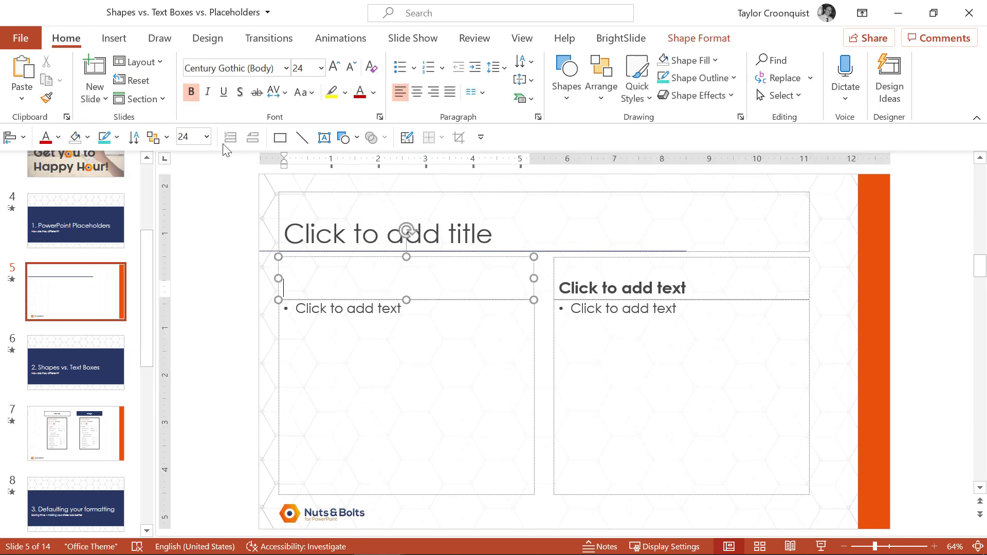
left_click(136, 62)
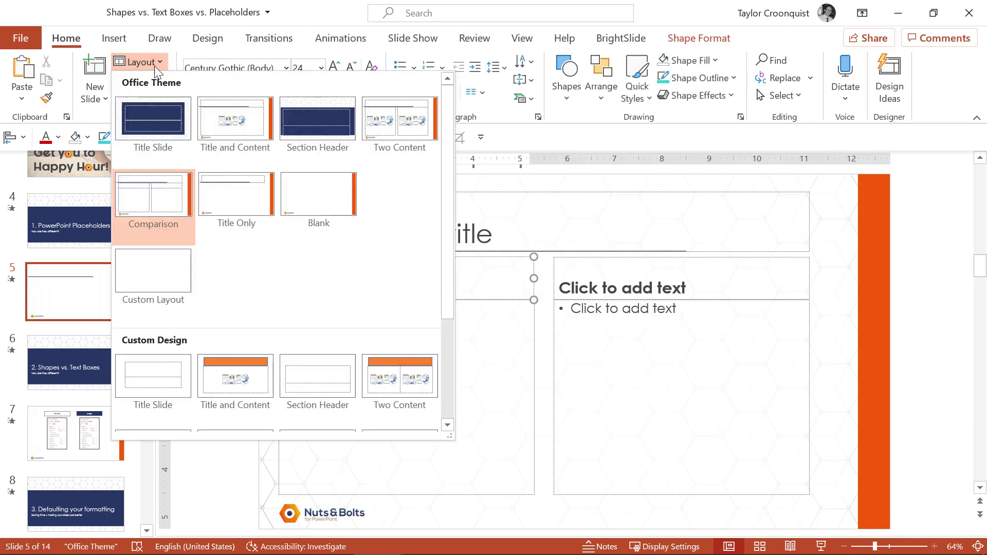
left_click(238, 190)
left_click(355, 228)
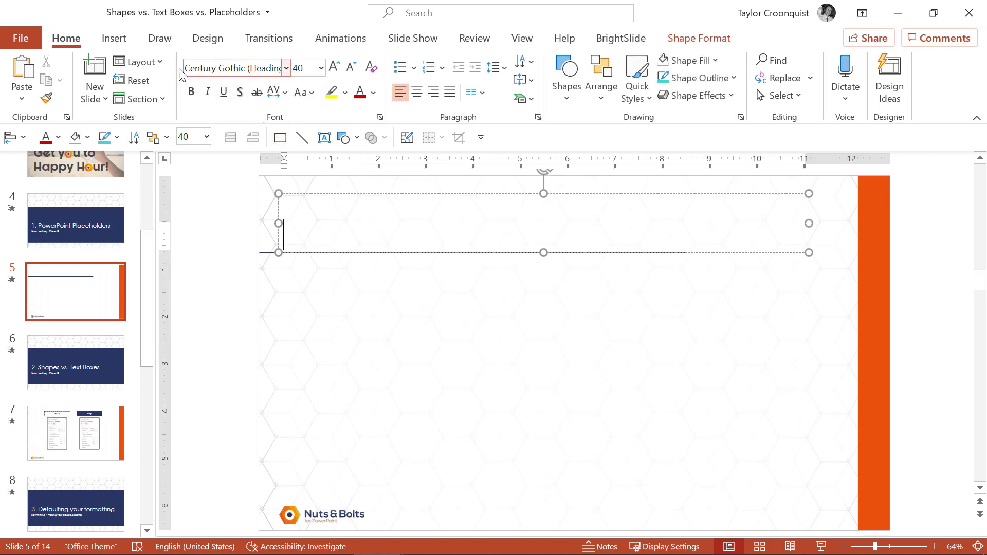
left_click(164, 64)
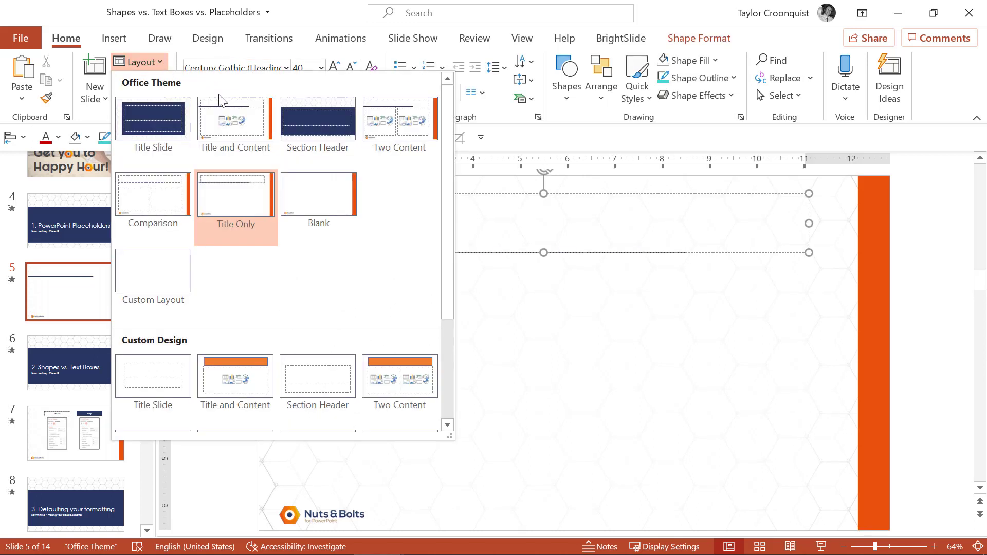
left_click(226, 116)
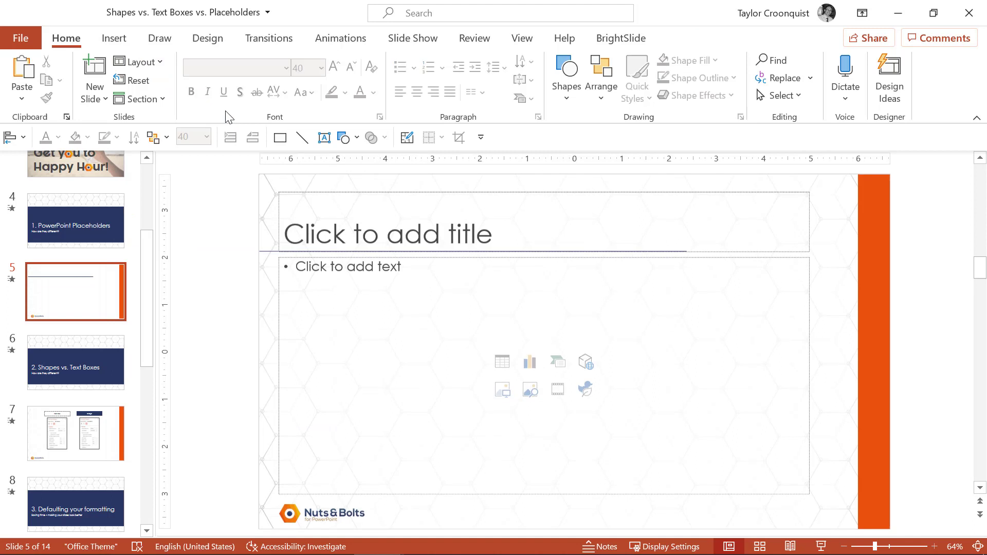
left_click(355, 211)
left_click(365, 280, "shift")
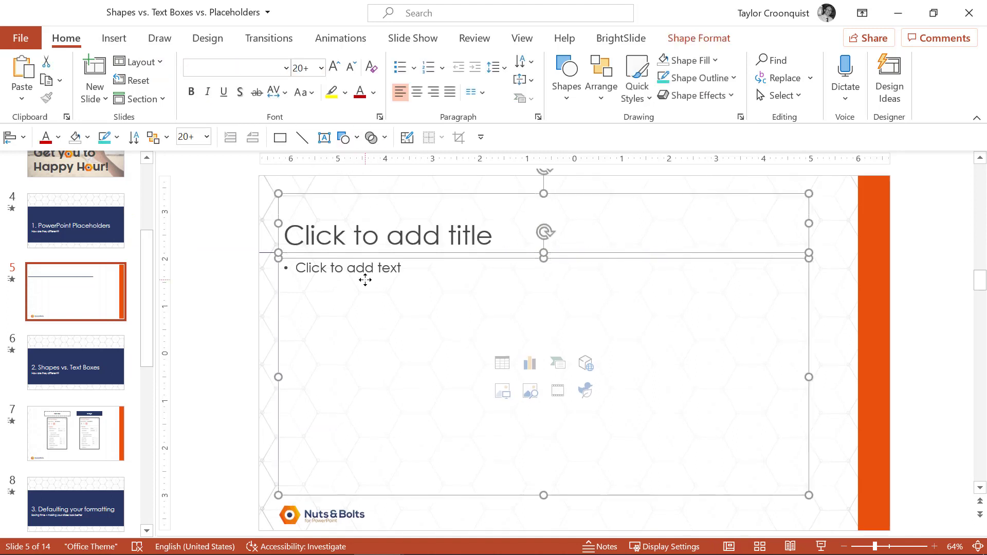
left_click_drag(251, 182, 829, 512)
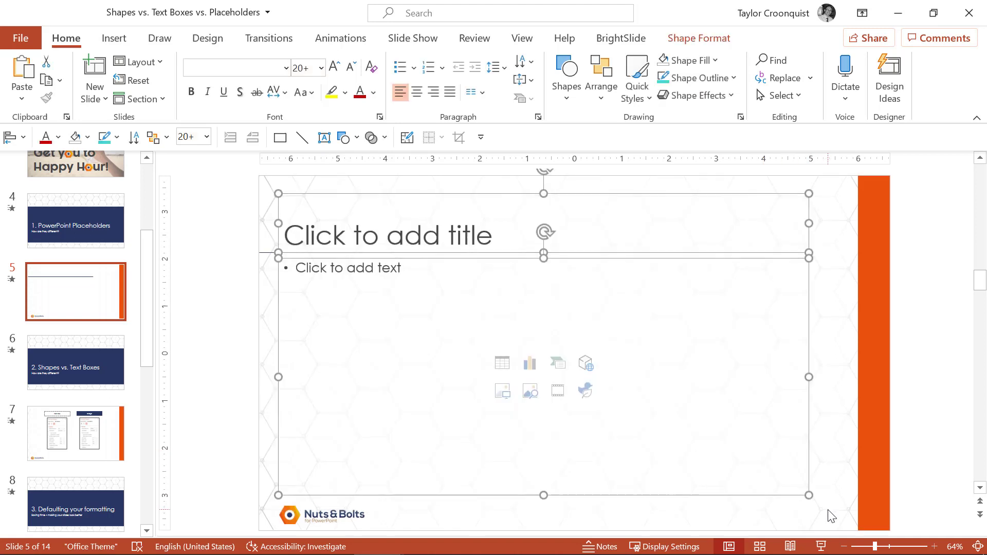
left_click(239, 212)
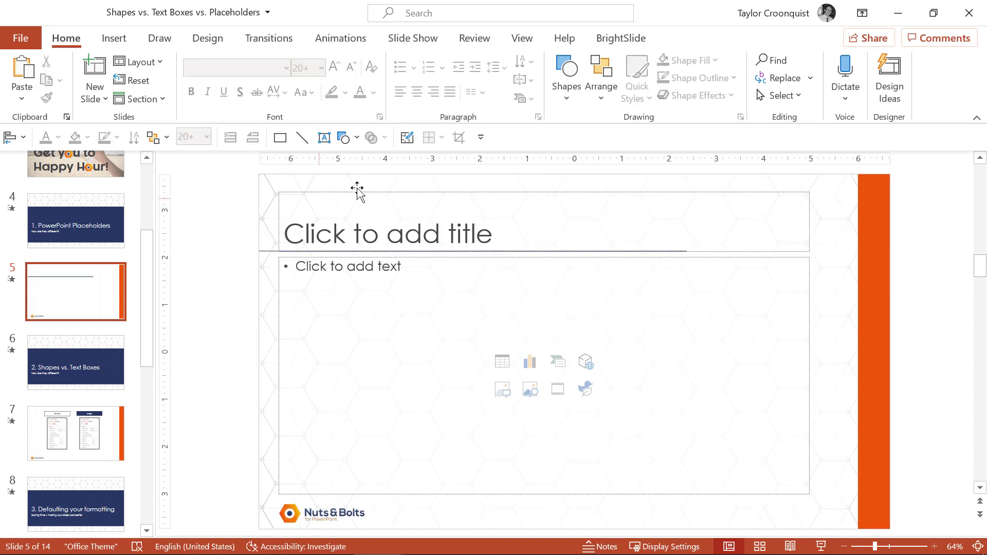
Switch the presentation to Slide Master view
left_click(523, 39)
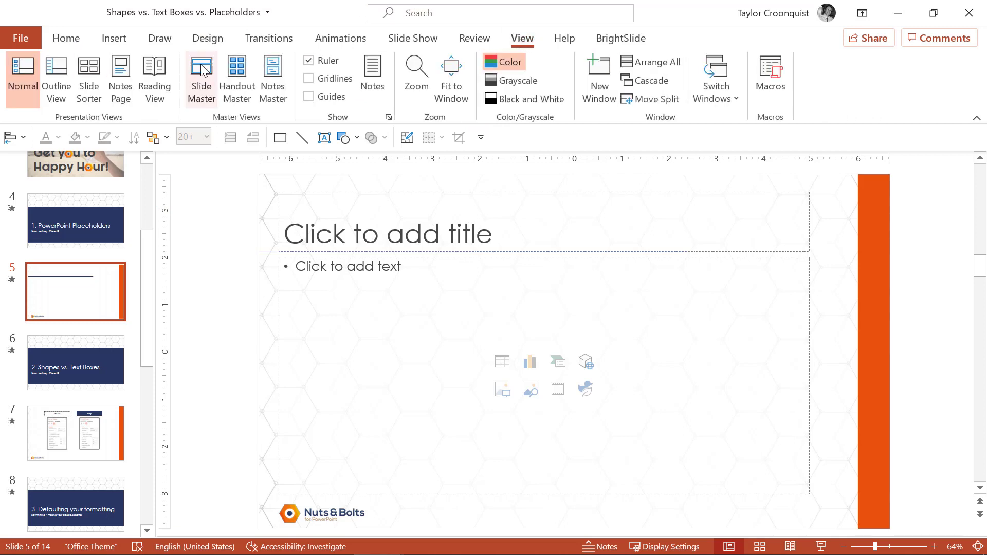
left_click(202, 77)
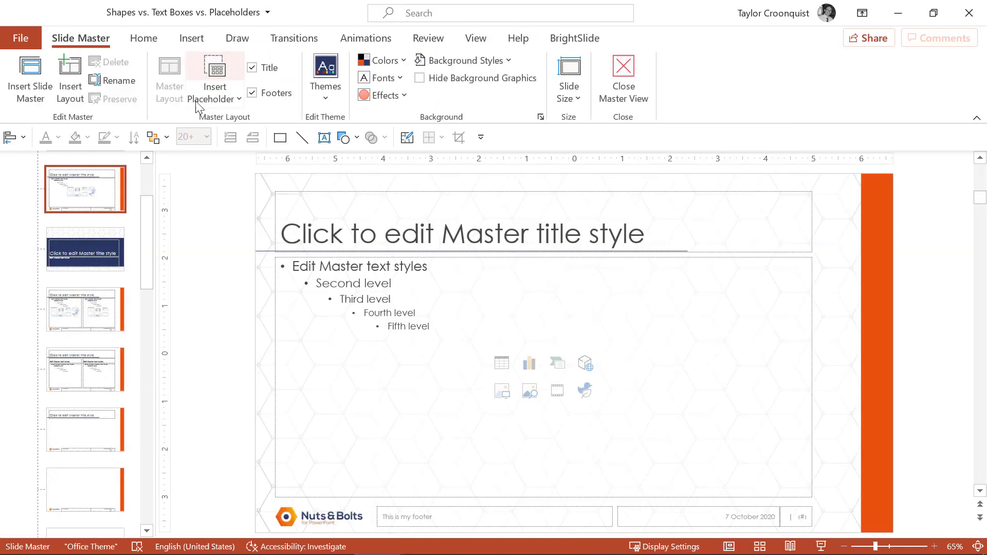
left_click_drag(147, 212, 150, 169)
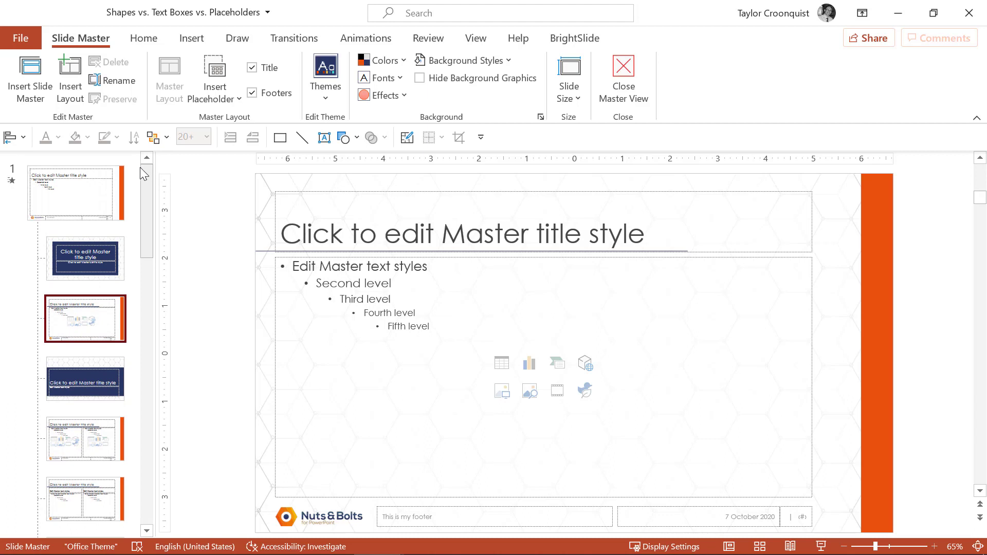
Browse the master, then the Title Slide, Title and Content, Section Header and Two Content layouts
left_click(95, 177)
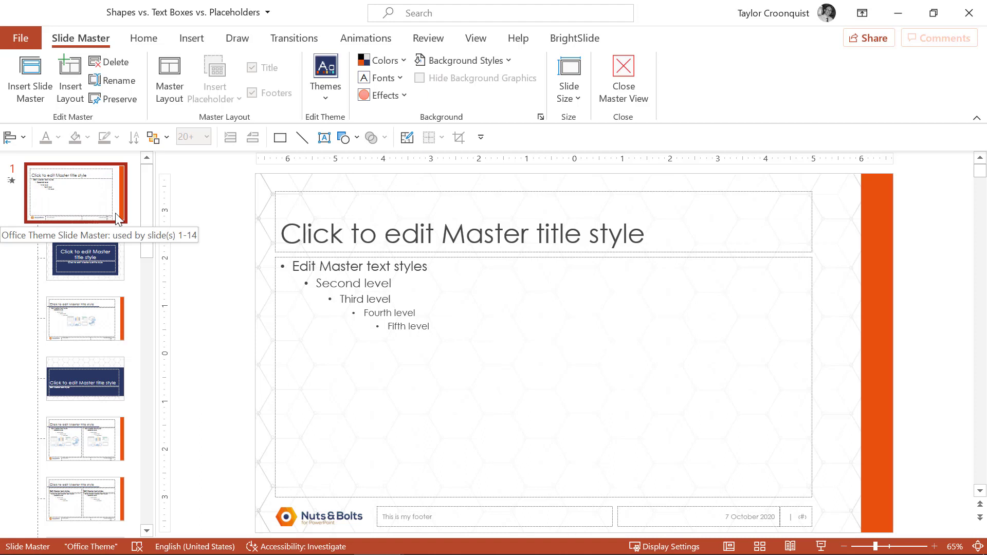
left_click(126, 274)
left_click(139, 330)
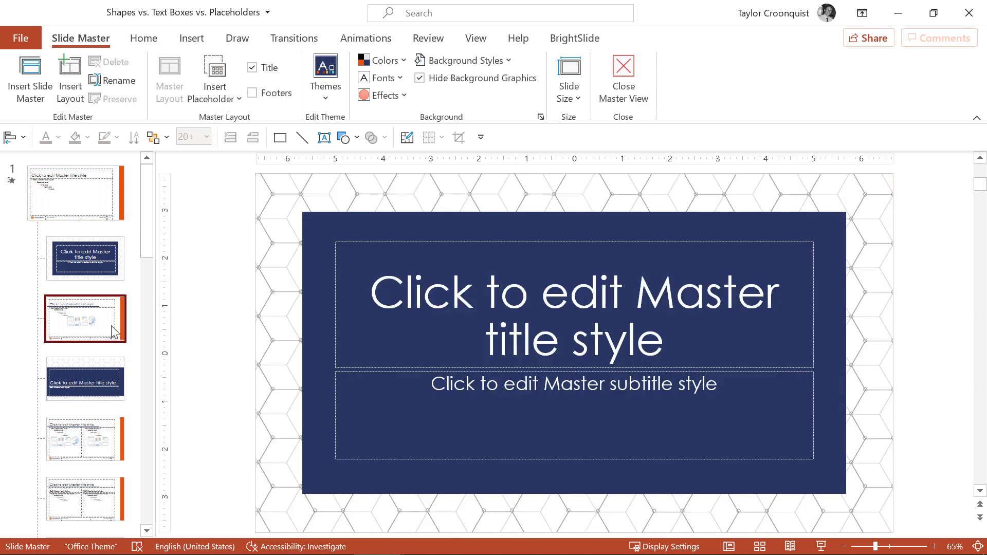
left_click(100, 384)
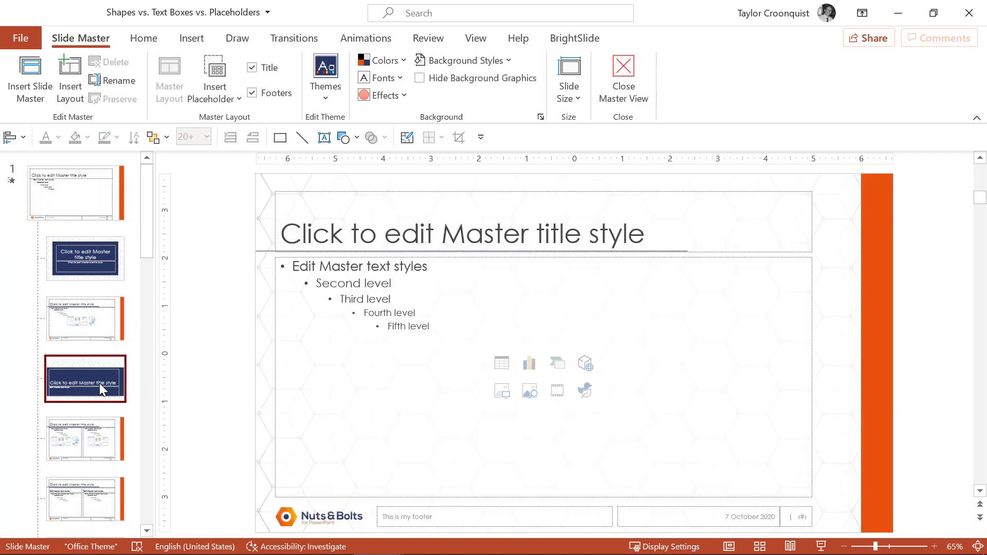
left_click(61, 421)
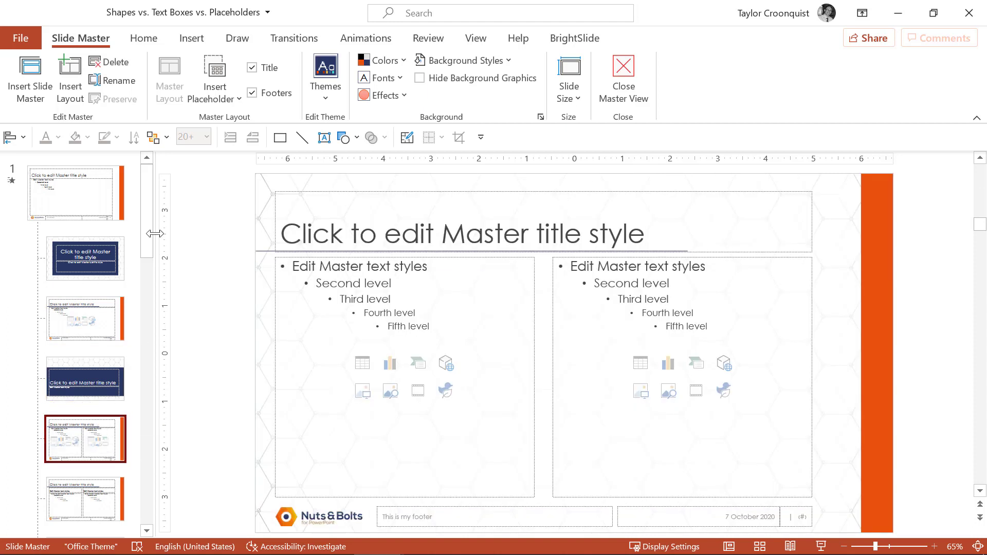
Leave the master's Master Layout placeholders unchanged, then select the Title and Content layout
left_click(101, 201)
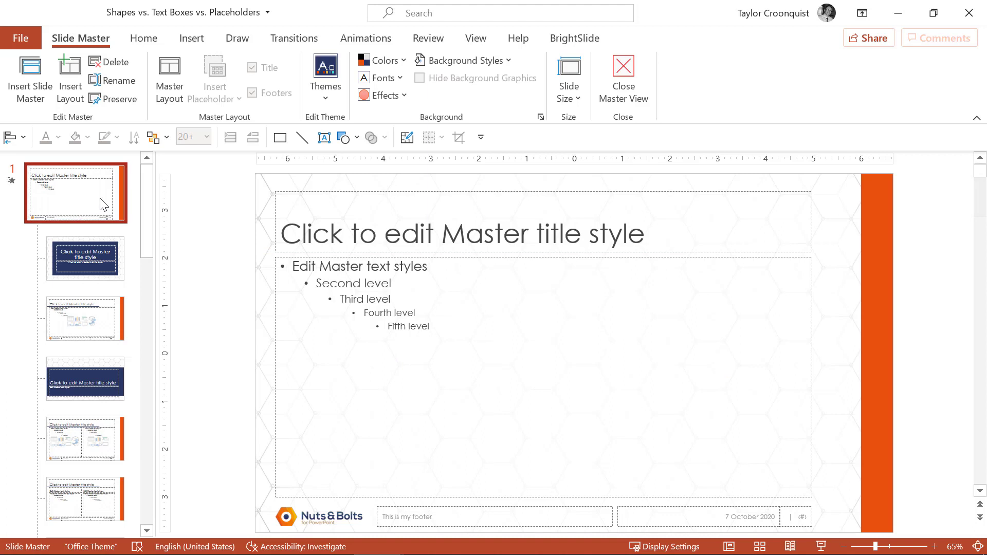
left_click(178, 65)
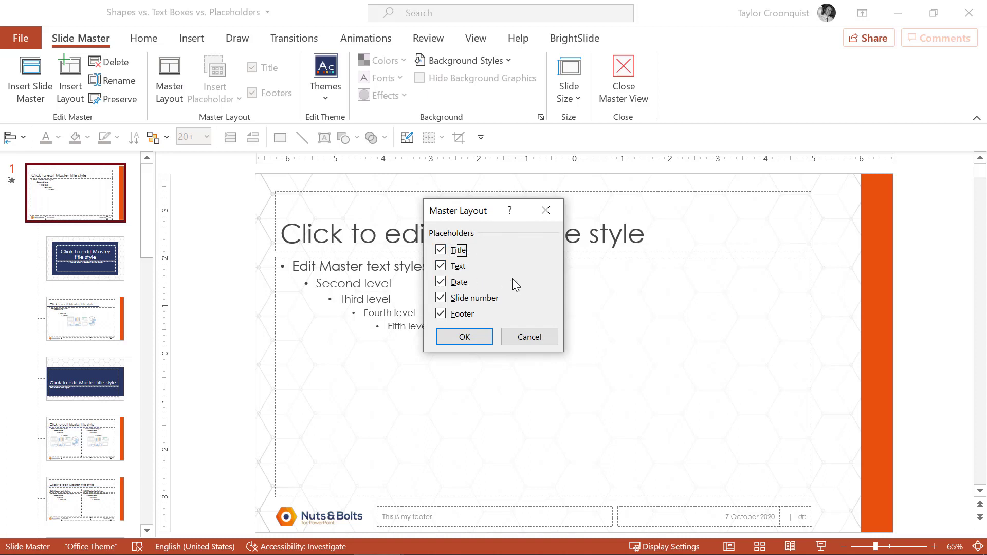
left_click(538, 343)
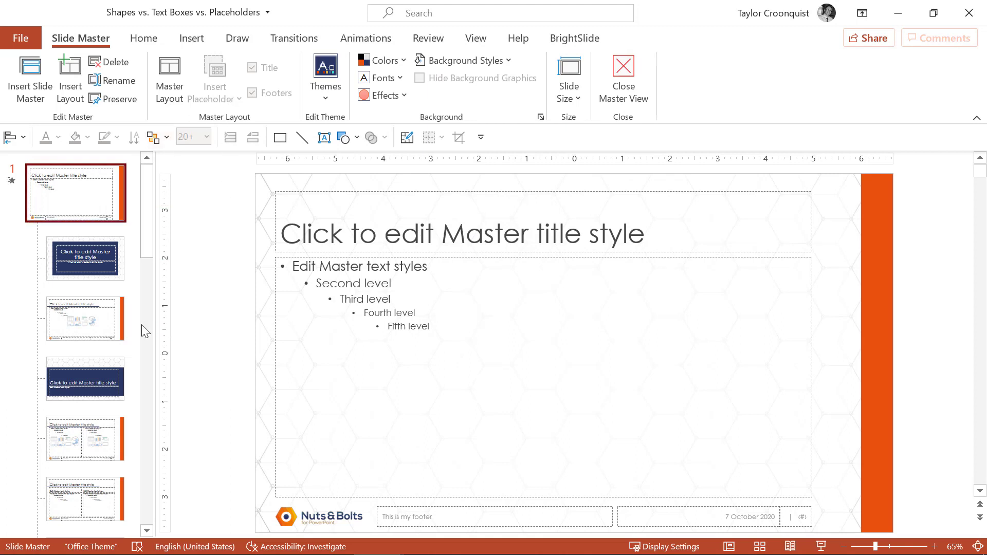
left_click(106, 322)
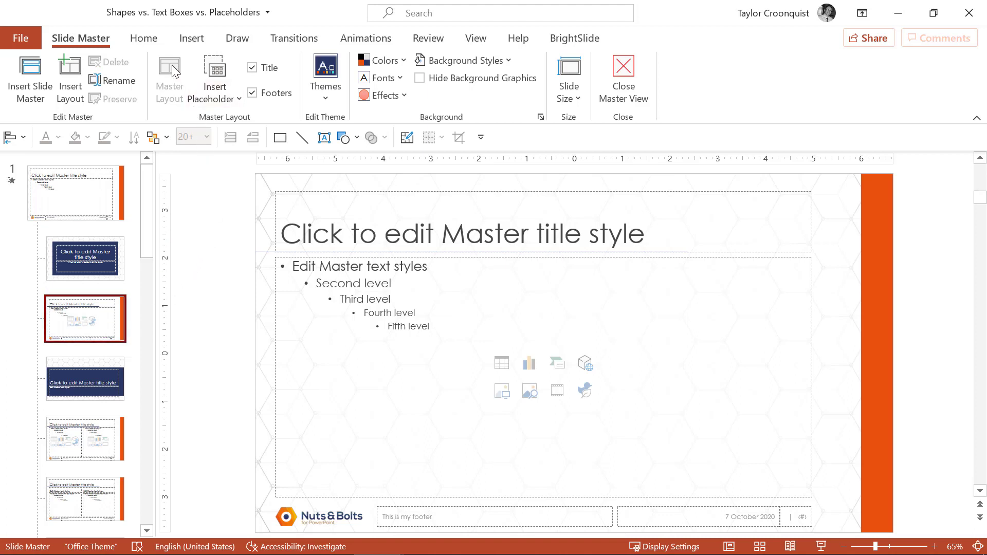
Turn the layout's Title placeholder off and back on, add no placeholder, and reselect the master
left_click(252, 68)
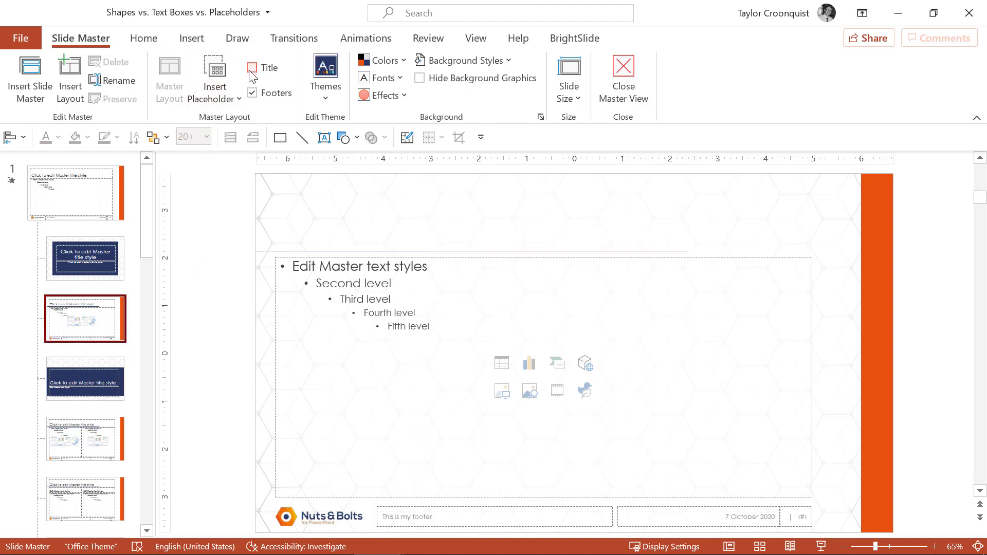
left_click(252, 70)
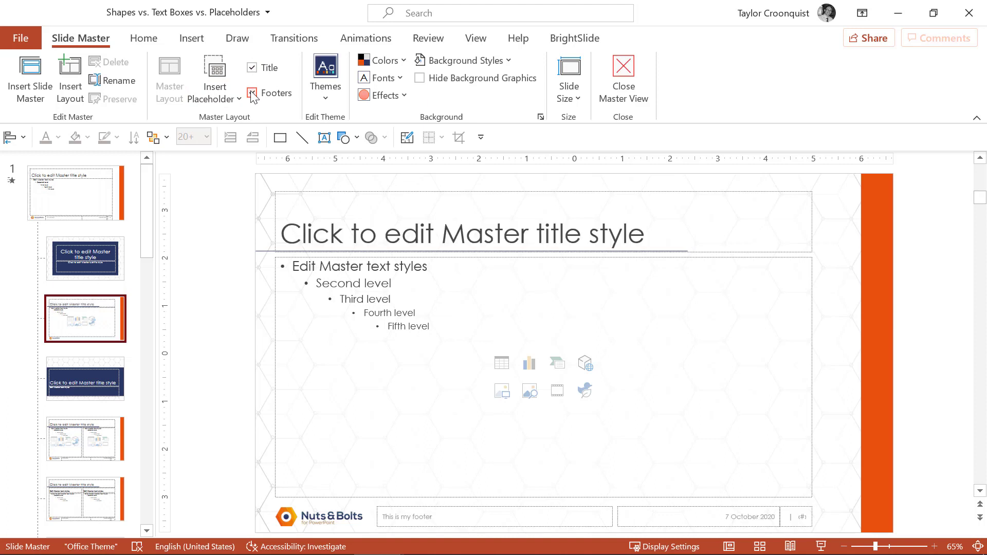
left_click(223, 99)
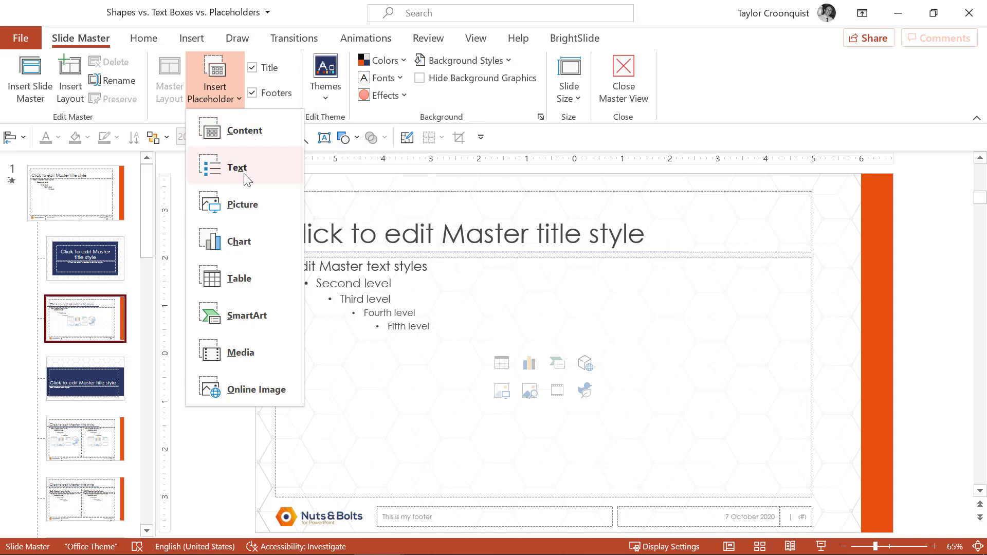
left_click(427, 188)
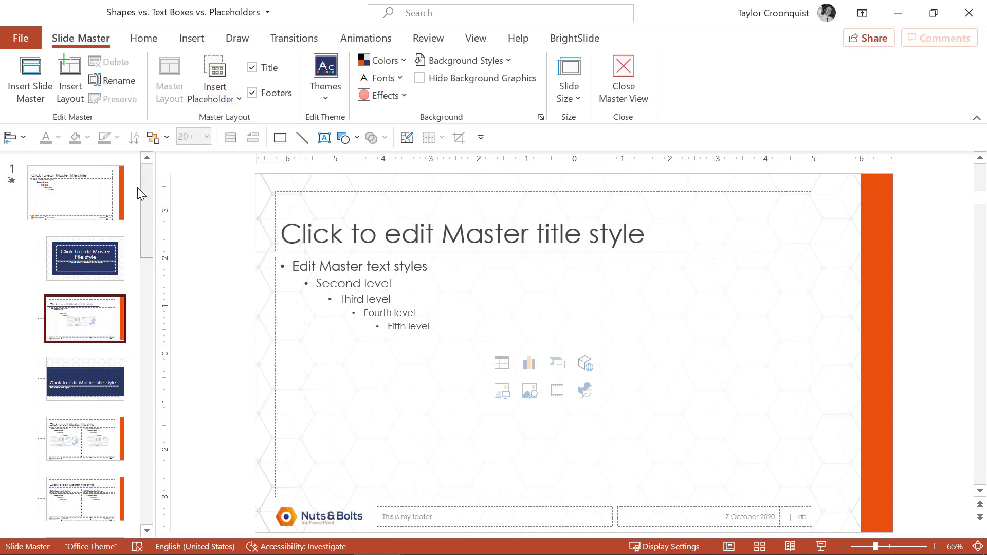
left_click(95, 180)
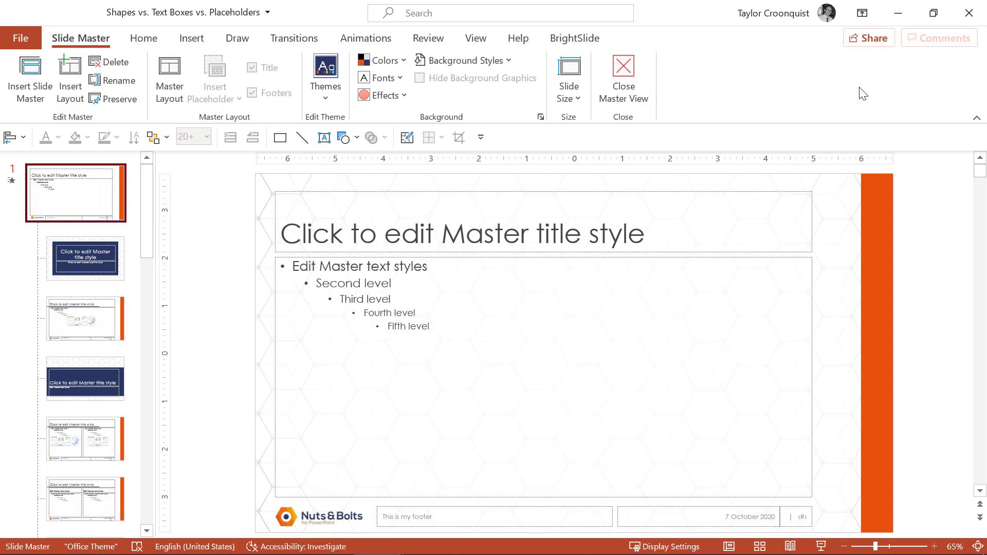
Close master view and present from slide 6, advancing to the Text Box vs Shape comparison
left_click(622, 74)
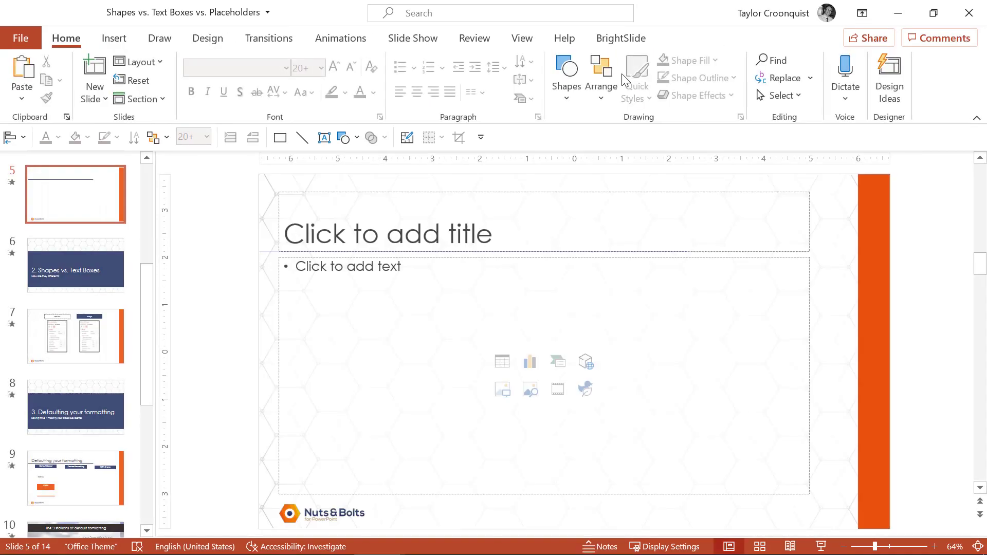
left_click(110, 282)
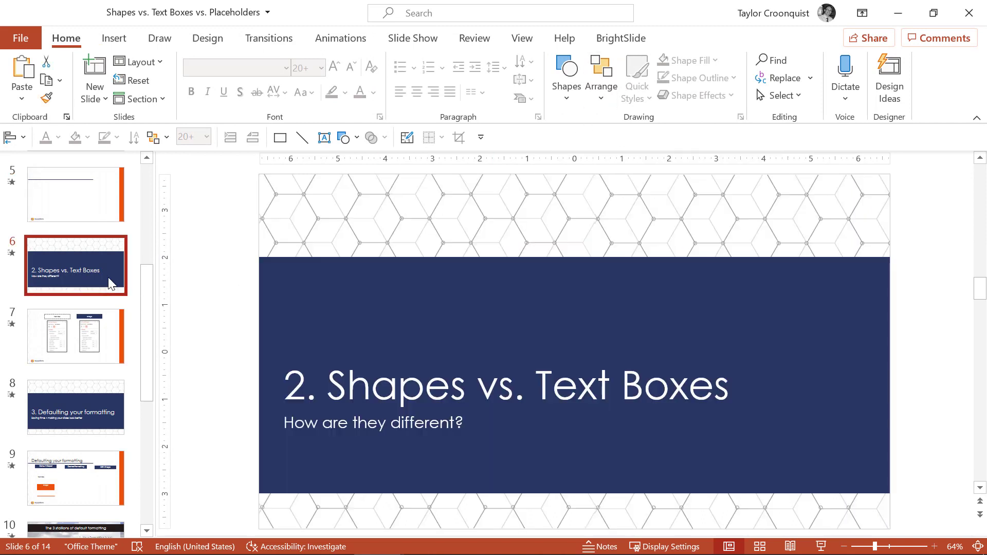
key("shift+F5")
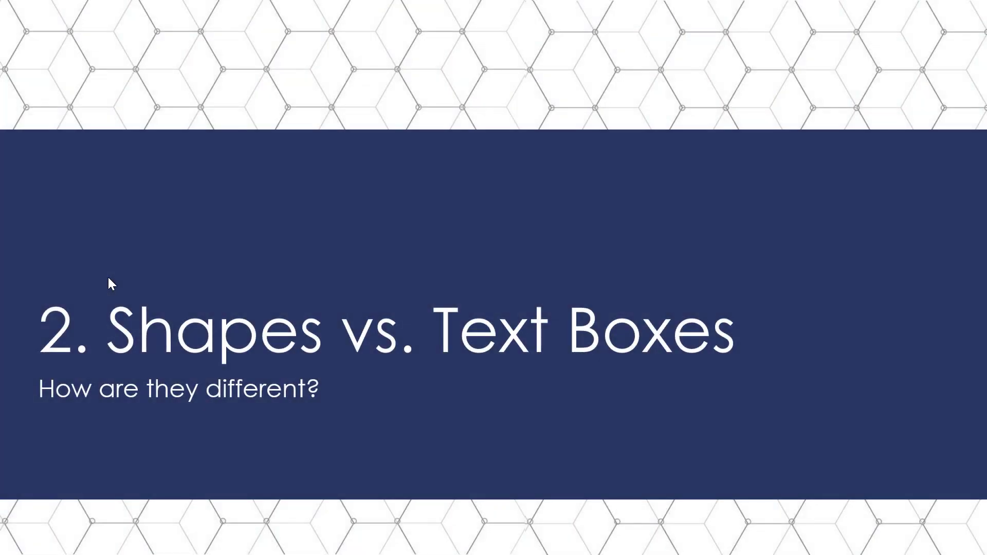
key("Right")
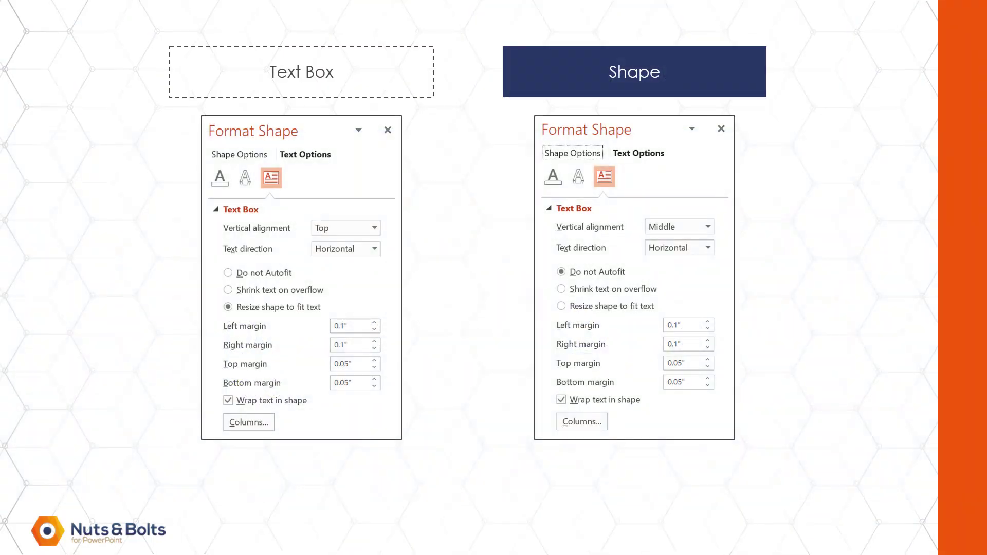
Tick both labels and Top/Middle alignments, and circle Resize shape to fit text and Do not Autofit
left_click_drag(361, 76, 385, 47)
left_click_drag(680, 69, 723, 40)
left_click_drag(386, 225, 414, 200)
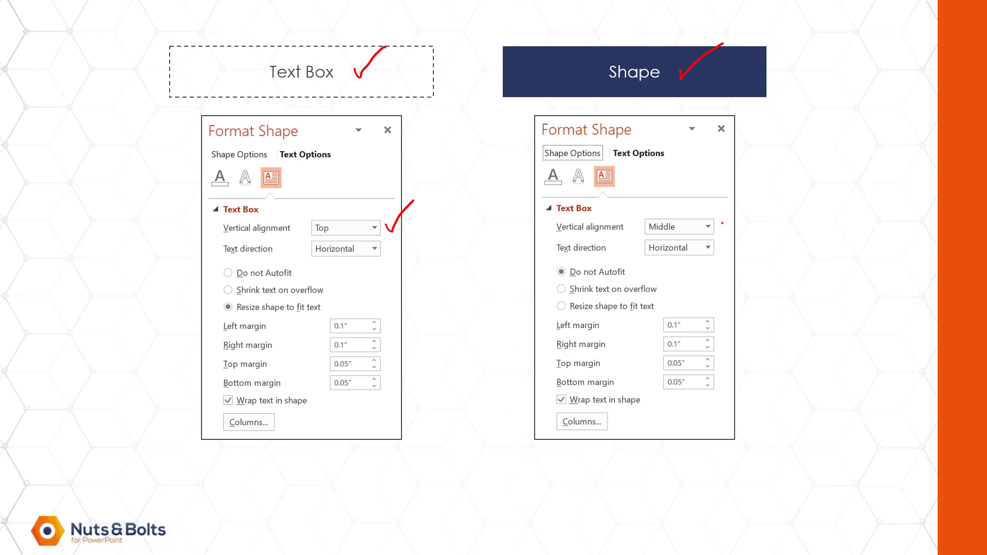
left_click_drag(723, 223, 761, 198)
mouse_move(219, 298)
left_mouse_down()
mouse_move(230, 318)
mouse_move(297, 318)
mouse_move(334, 301)
mouse_move(218, 297)
left_mouse_up()
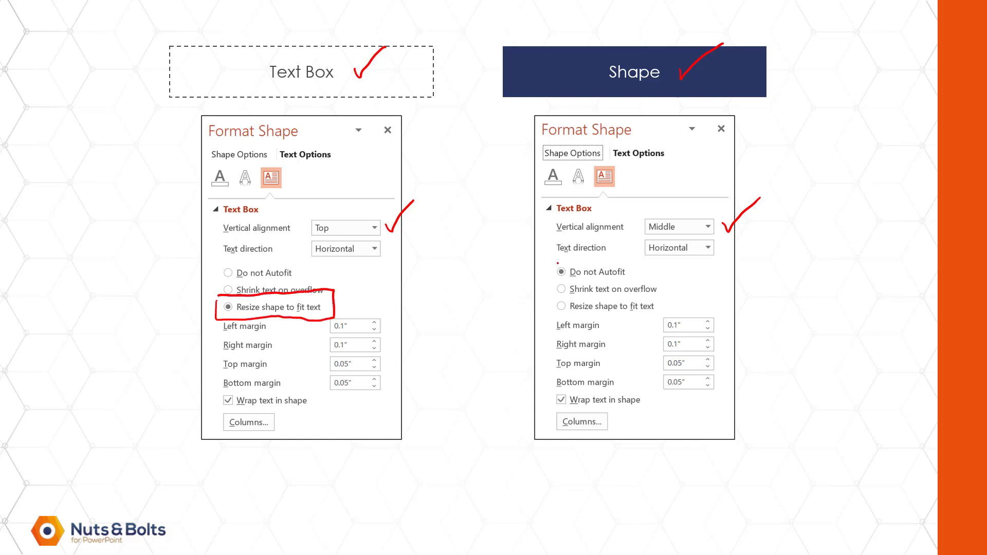
mouse_move(558, 264)
left_mouse_down()
mouse_move(549, 276)
mouse_move(641, 282)
mouse_move(568, 257)
mouse_move(549, 260)
left_mouse_up()
Cross out the text box's autofit options, arrow to Do not Autofit, erase all ink, and exit
left_click_drag(307, 268, 256, 334)
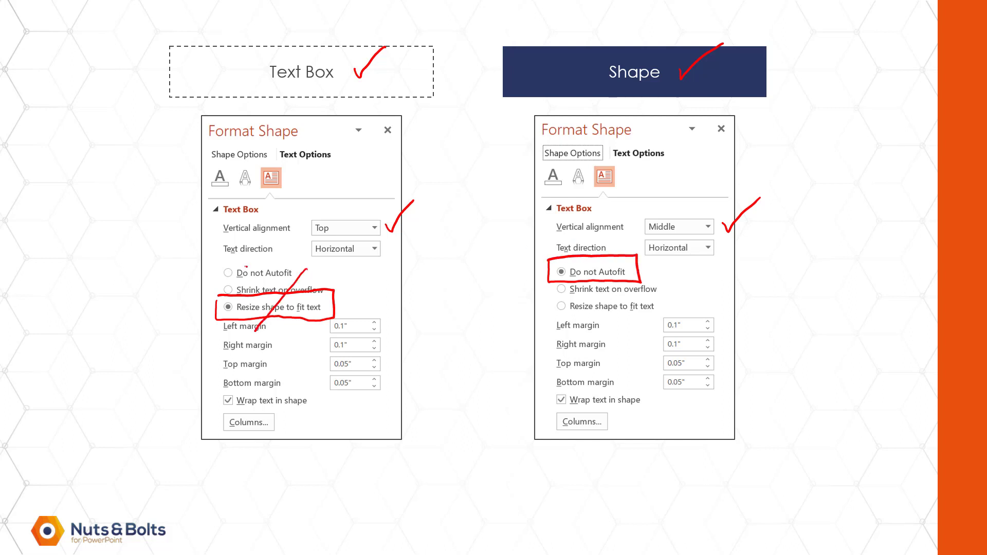
left_click_drag(244, 266, 298, 348)
mouse_move(351, 309)
left_mouse_down()
mouse_move(537, 270)
mouse_move(500, 264)
mouse_move(517, 297)
mouse_move(528, 266)
left_mouse_up()
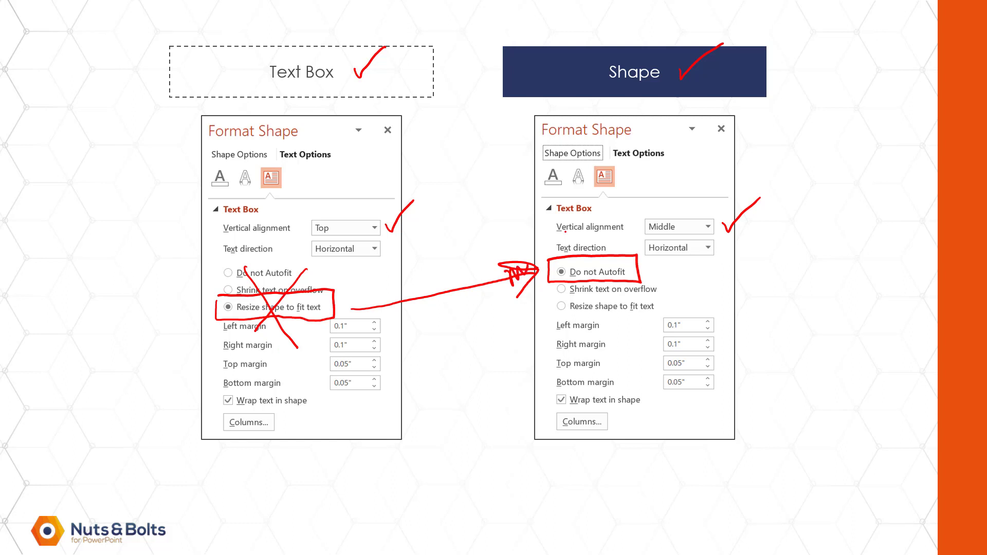
key("e")
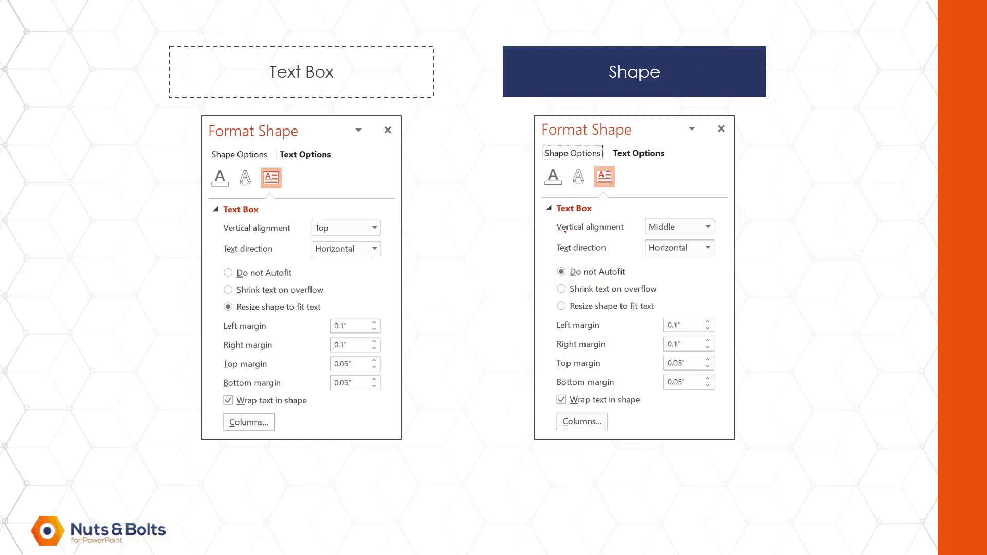
key("Escape")
Draw a new text box at the slide's left containing 'Type text'
left_click(349, 315)
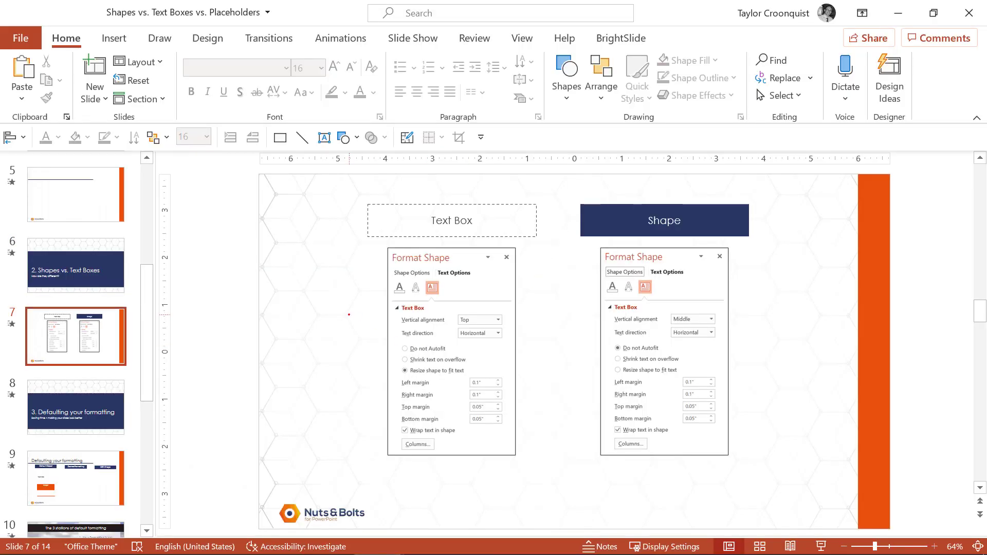
left_click(114, 39)
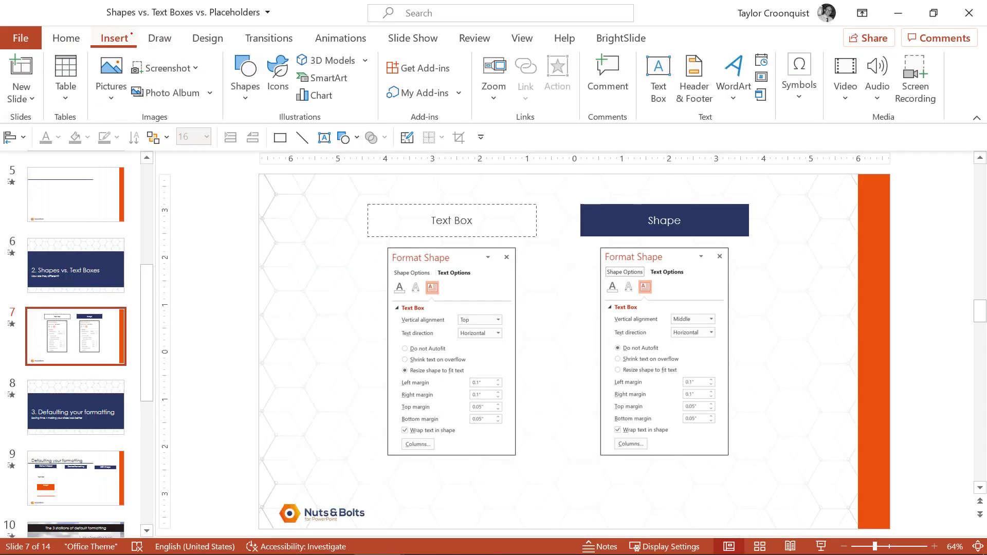
left_click(247, 83)
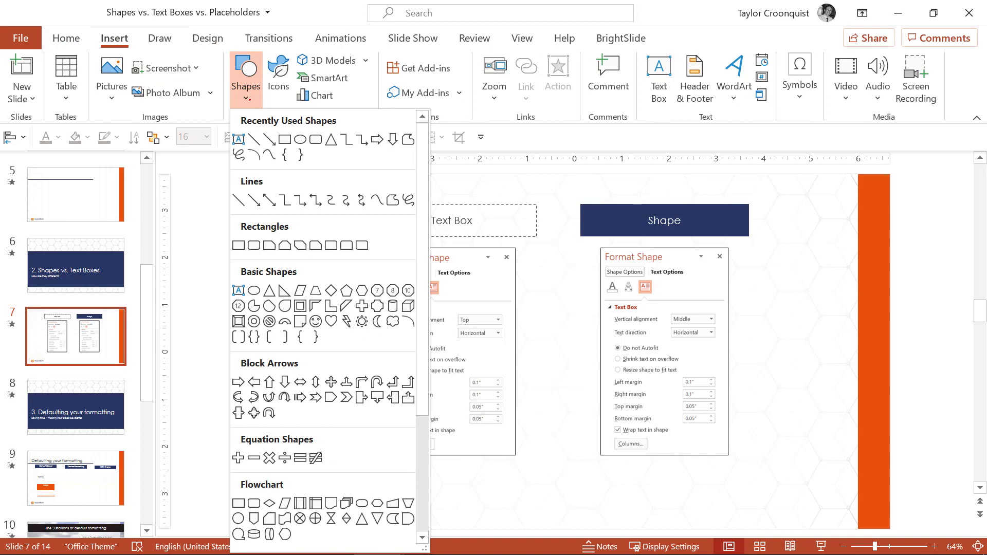
left_click(239, 291)
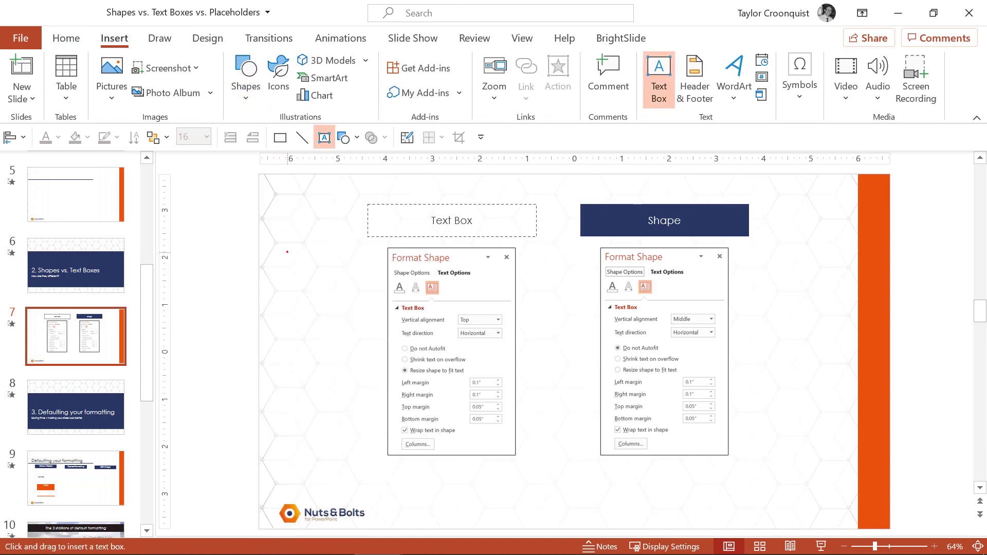
left_click_drag(286, 249, 383, 455)
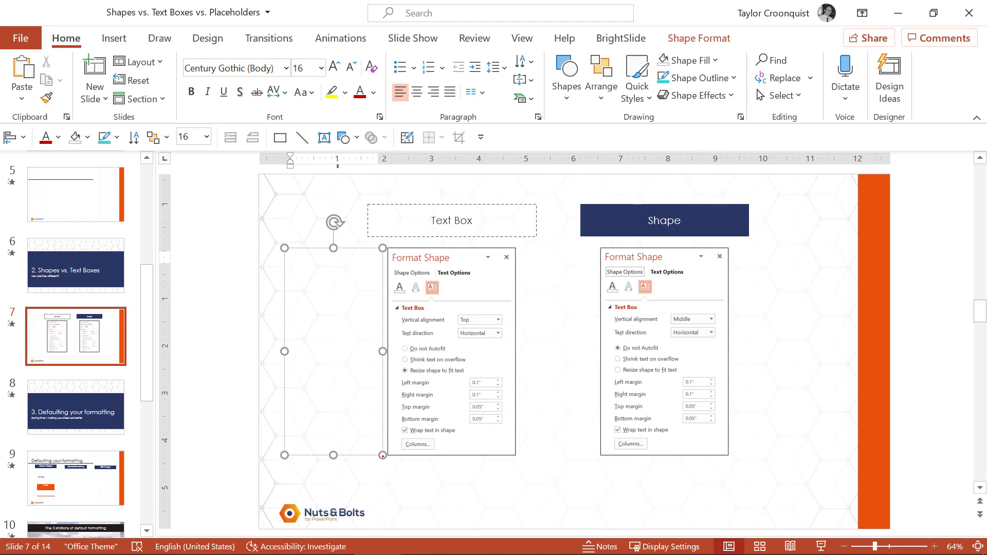
type("Type text")
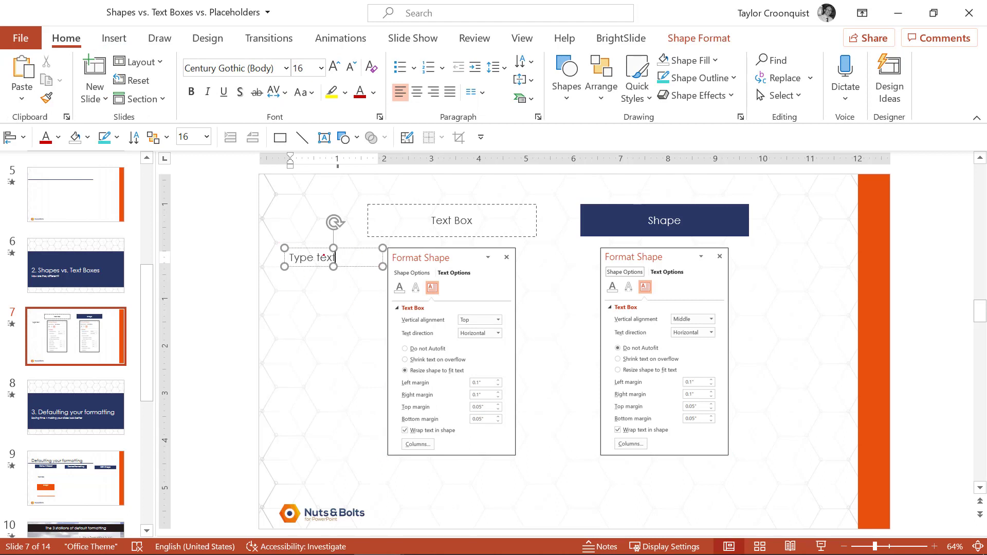
key("Escape")
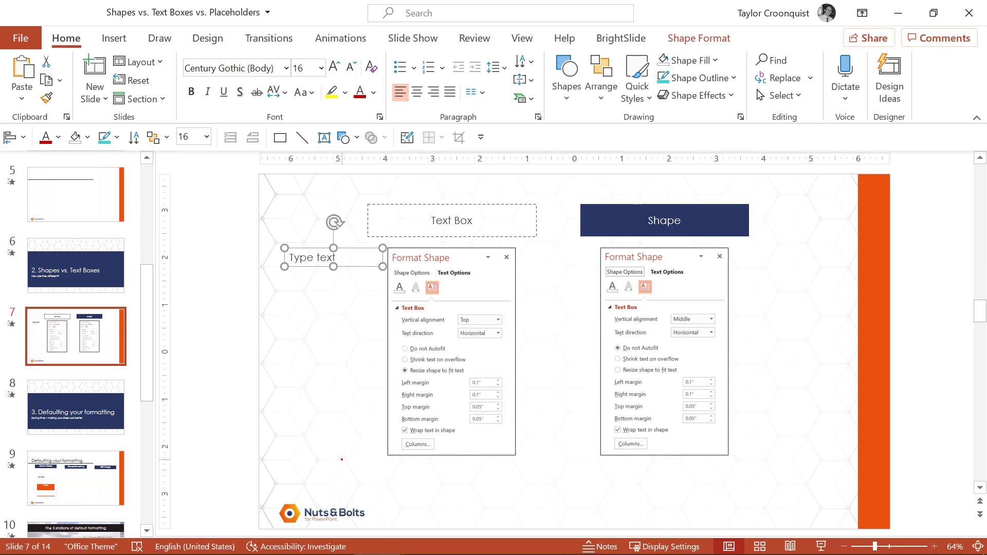
Stretch the text box taller and replace its text with =rand(1) filler sentences
left_click_drag(334, 266, 337, 455)
triple_click(325, 256)
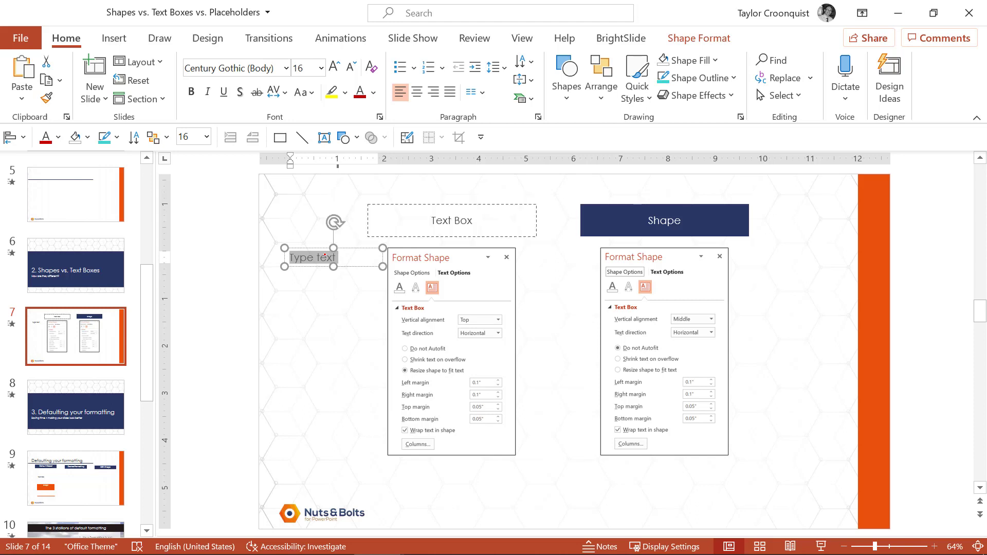
type("=rand(1)")
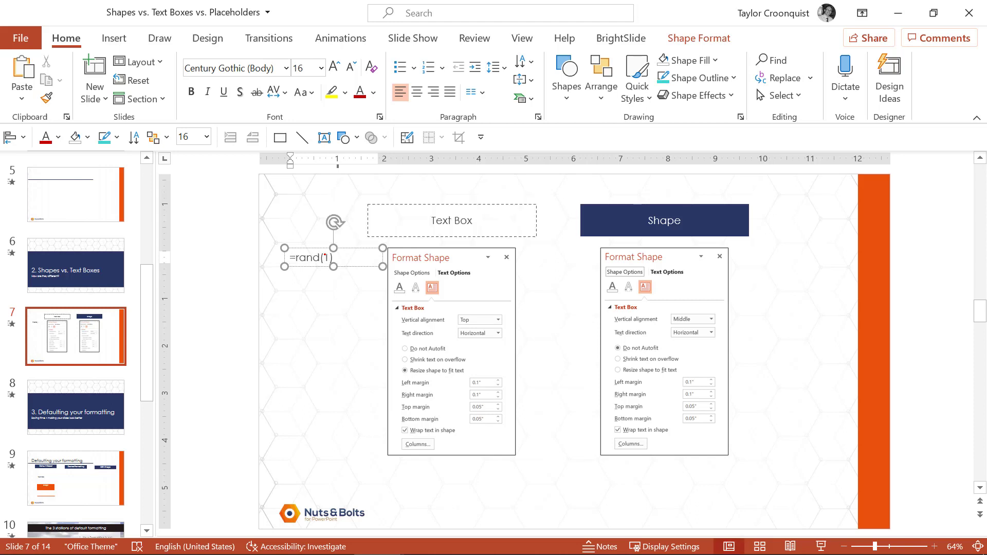
key("Return")
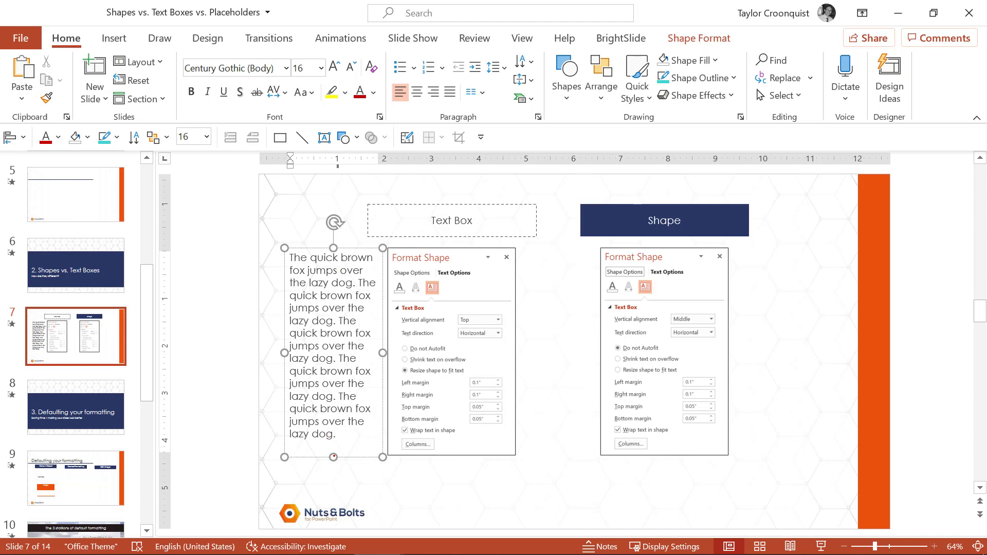
Delete the filler text from line 8 onward, then undo to restore it
left_click(333, 456)
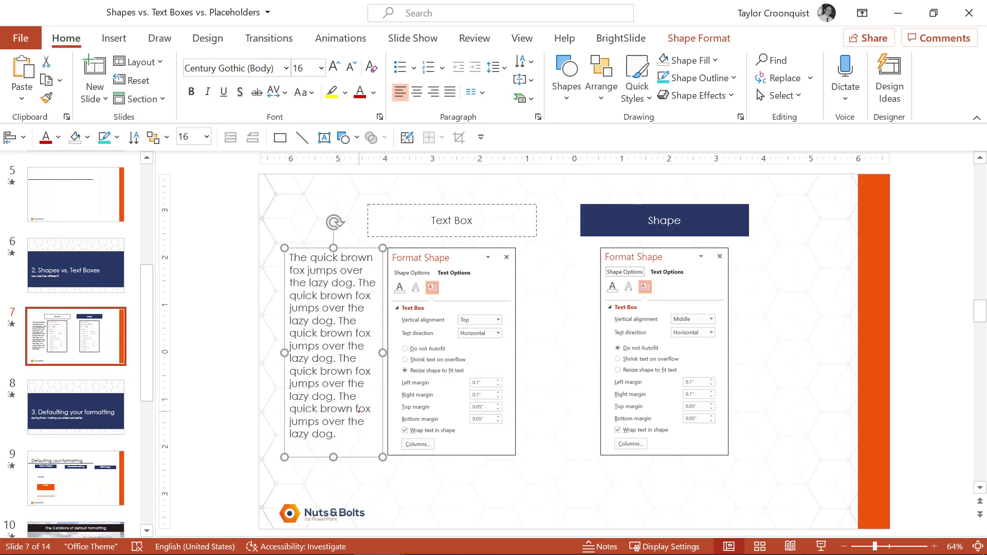
left_click_drag(337, 435, 311, 342)
key("BackSpace")
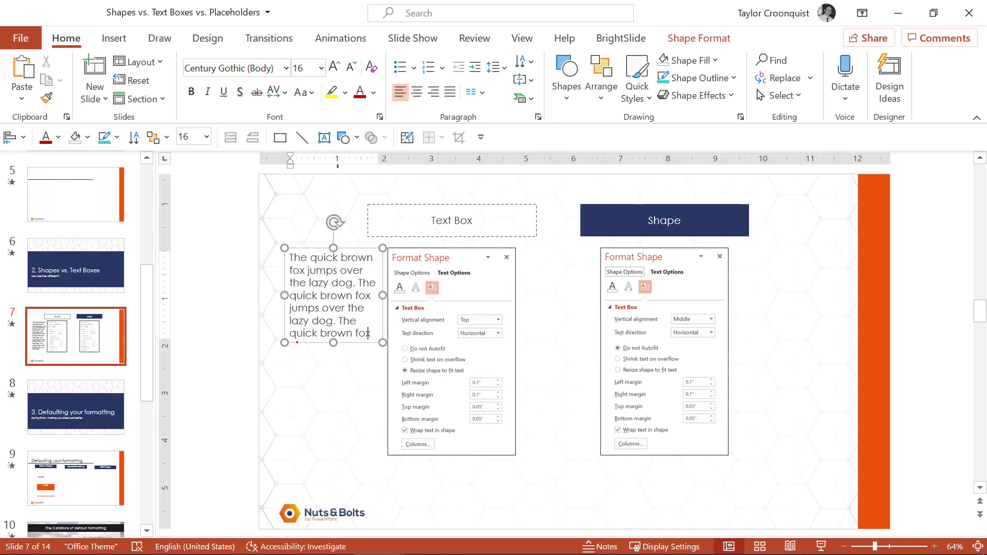
key("ctrl+z")
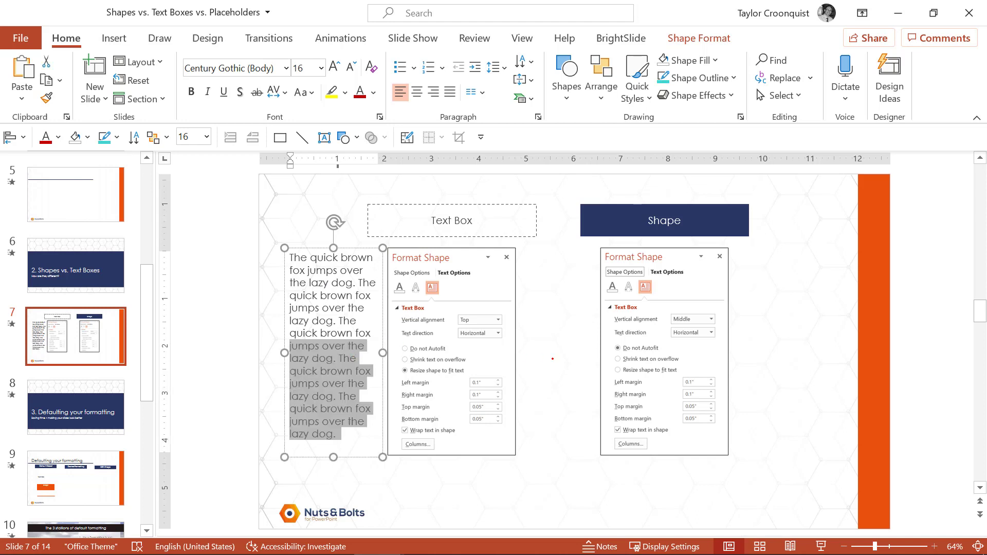
Present the slide, circle the Shape panel's Do not Autofit in red, and keep the ink
key("shift+F5")
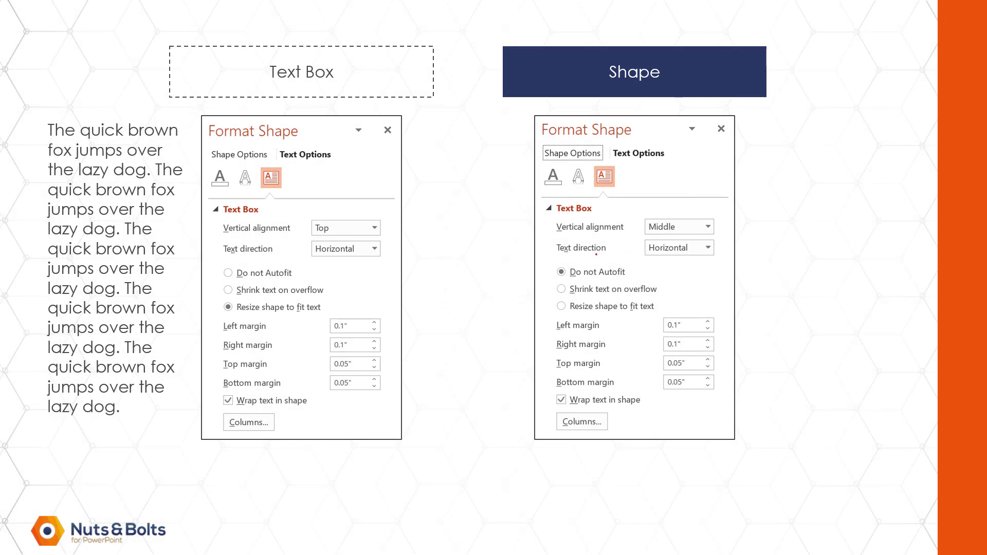
mouse_move(548, 260)
left_mouse_down()
mouse_move(597, 283)
mouse_move(648, 257)
mouse_move(553, 260)
left_mouse_up()
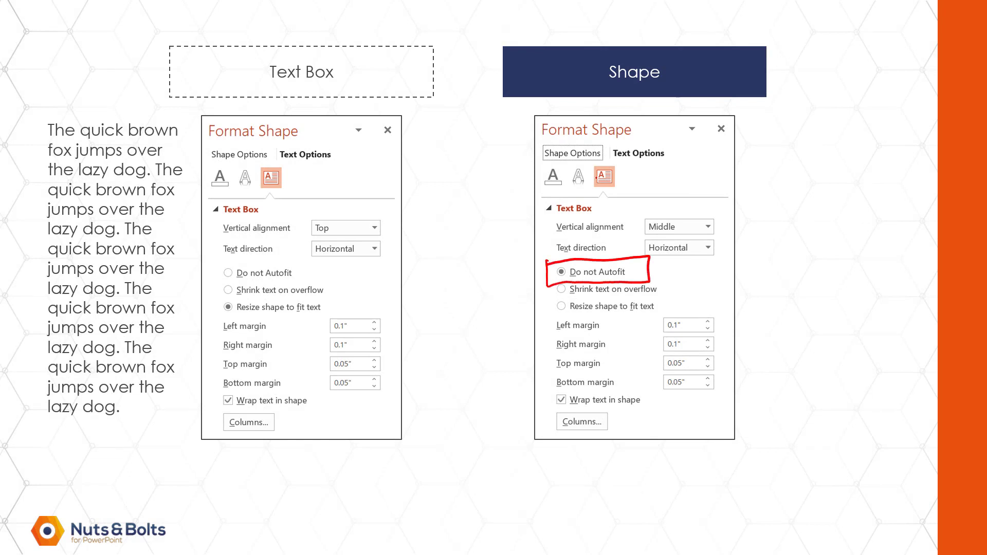
key("Escape")
key("Return")
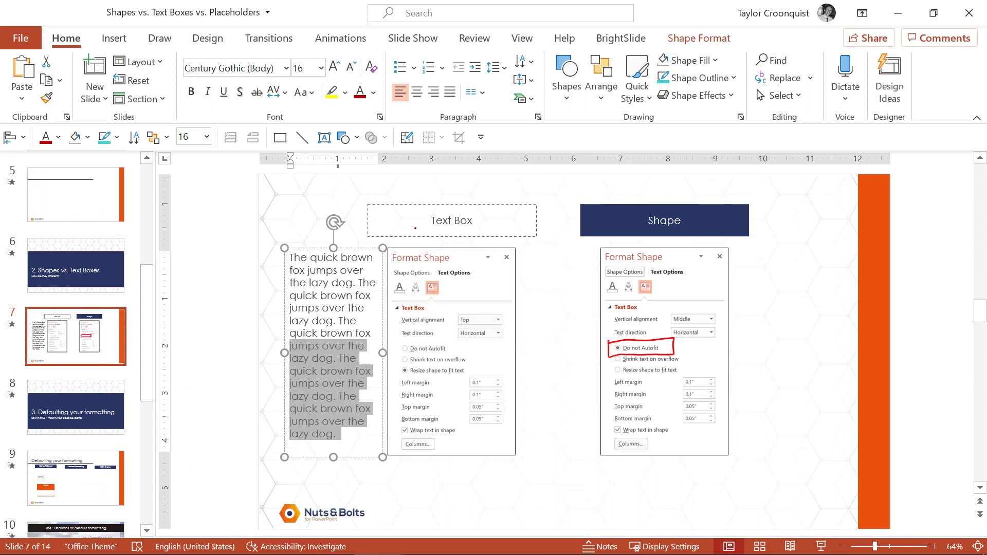
In Format Shape's Text Box properties, set the filler text box to Do not Autofit
right_click(359, 248)
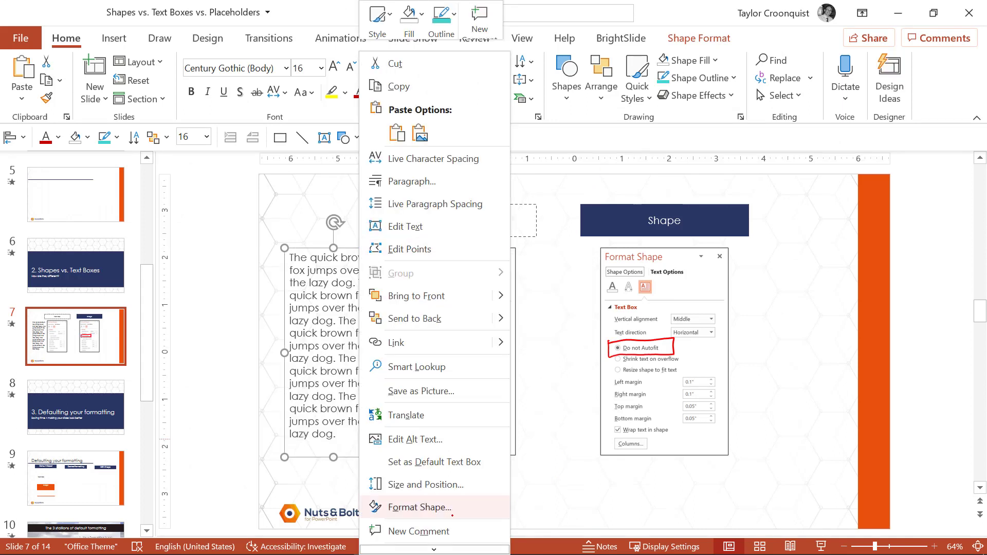
left_click(443, 507)
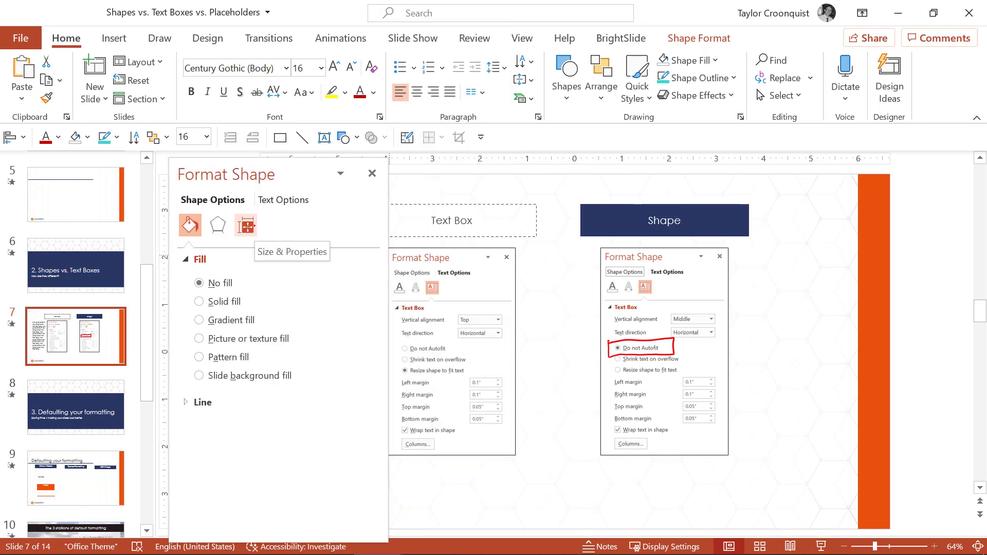
left_click(245, 225)
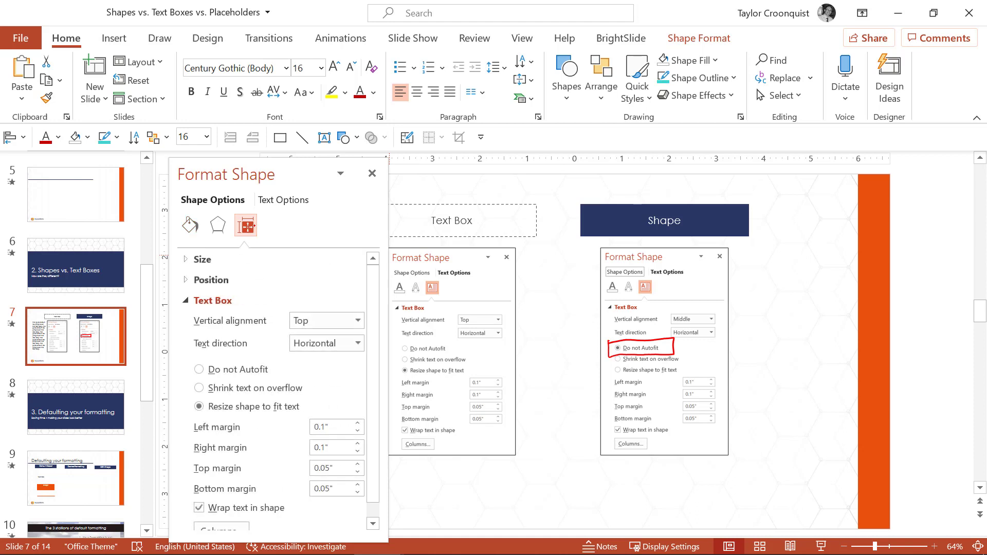
left_click(360, 300)
left_click(360, 300)
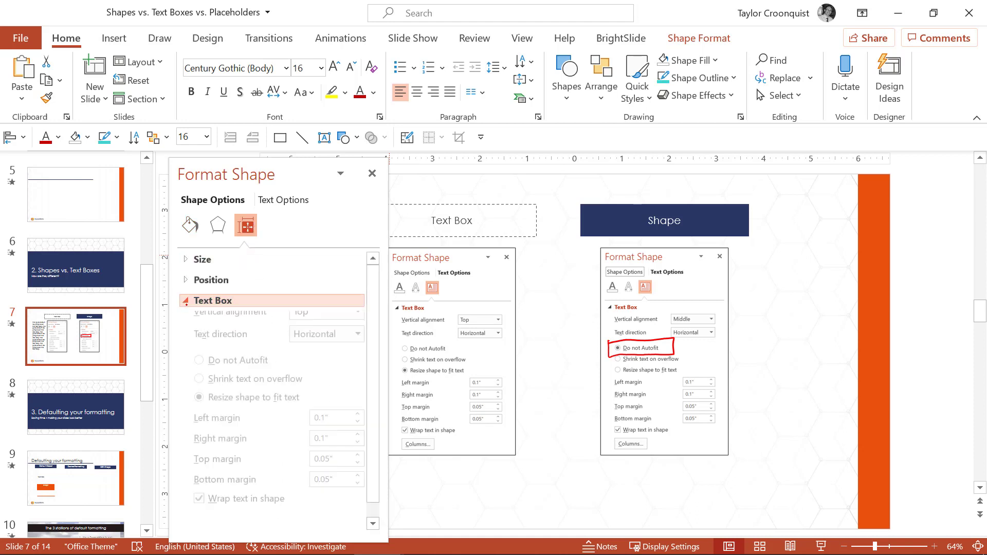
scroll(368, 297, "down", 1)
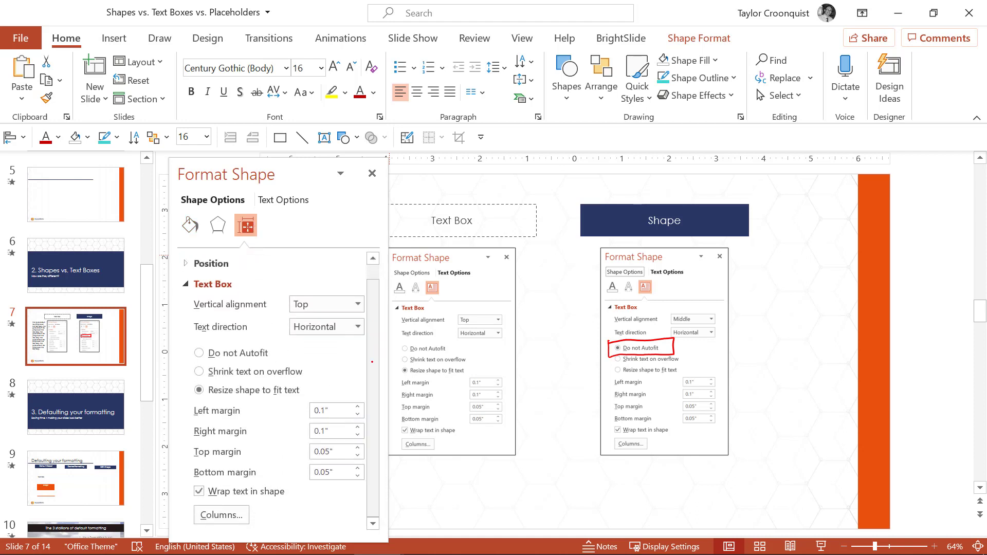
left_click(199, 353)
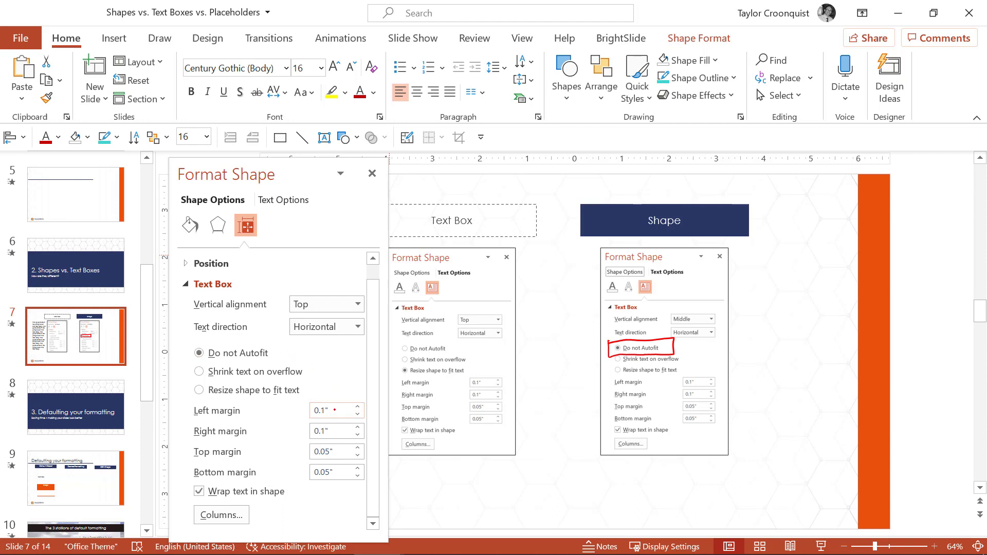
Raise the top and bottom margins to 0.1", keep Wrap text on, and close the pane
left_click(358, 448)
left_click(357, 468)
left_click_drag(227, 175, 610, 198)
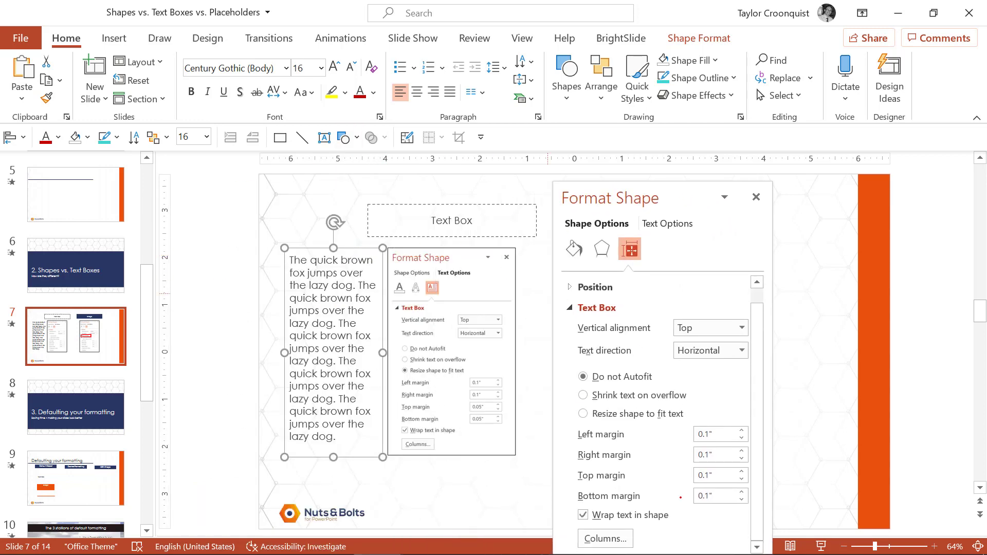
left_click(583, 515)
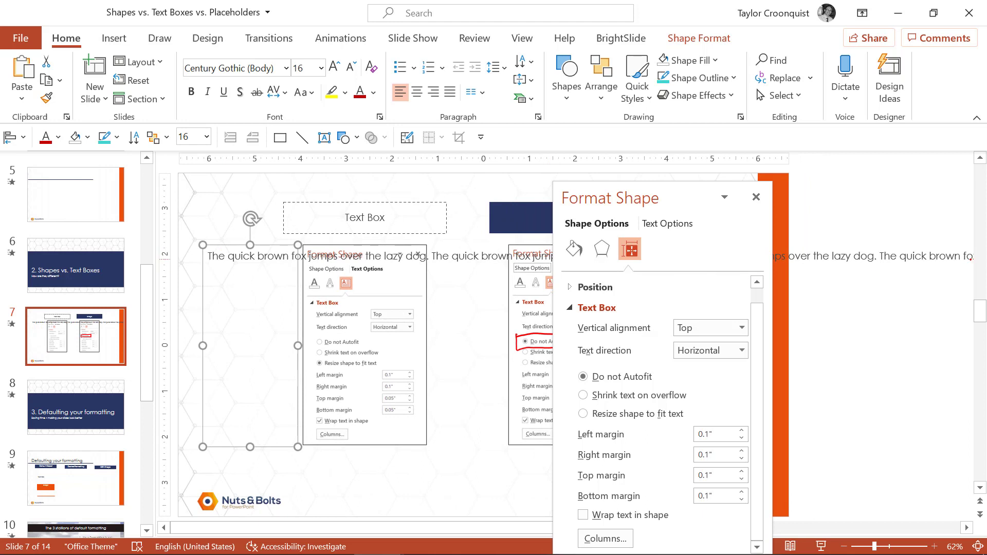
key("ctrl+z")
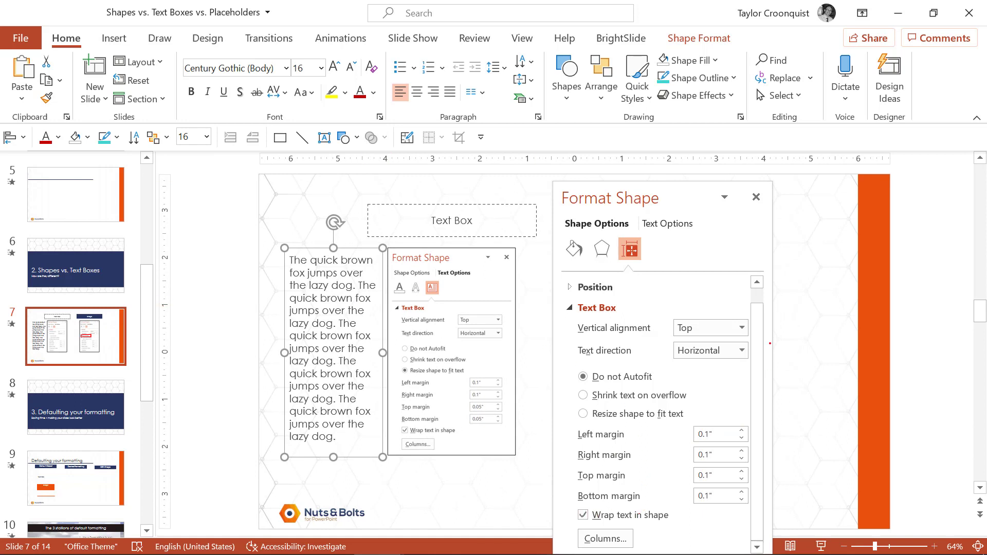
left_click(756, 198)
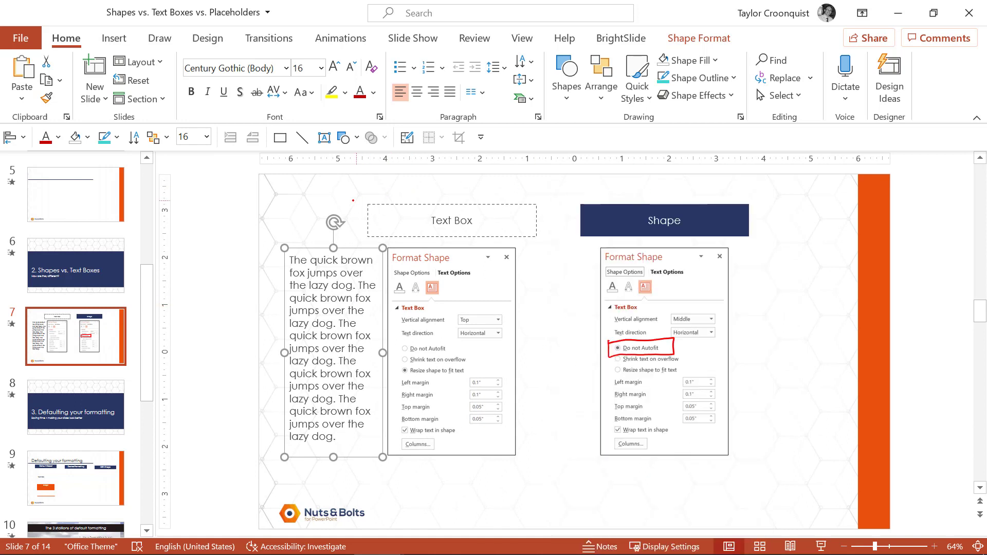
Present slide 7 and draw red braces beside both panels' margins plus an arrow toward Shape
key("shift+F5")
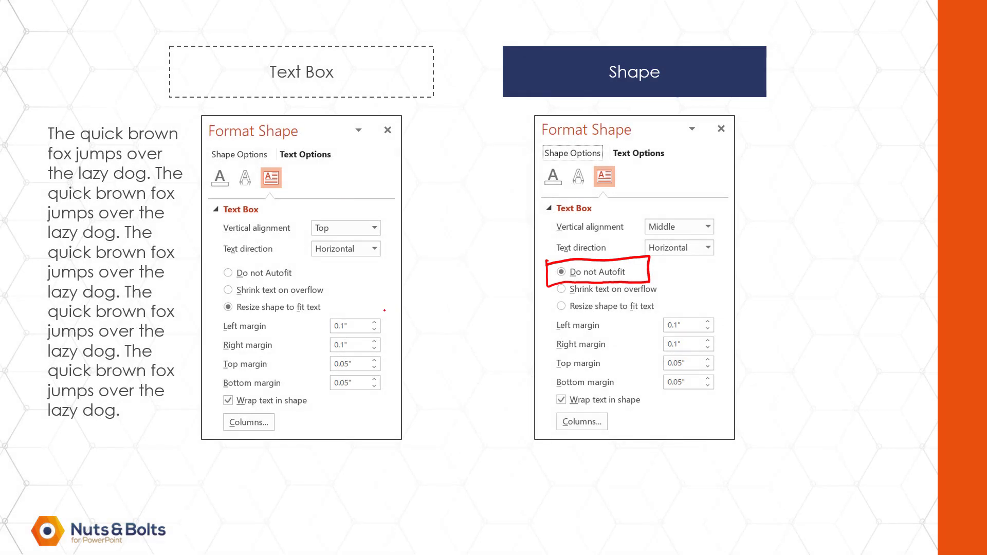
mouse_move(380, 310)
left_mouse_down()
mouse_move(397, 348)
mouse_move(388, 405)
left_mouse_up()
mouse_move(713, 300)
left_mouse_down()
mouse_move(741, 394)
mouse_move(715, 415)
left_mouse_up()
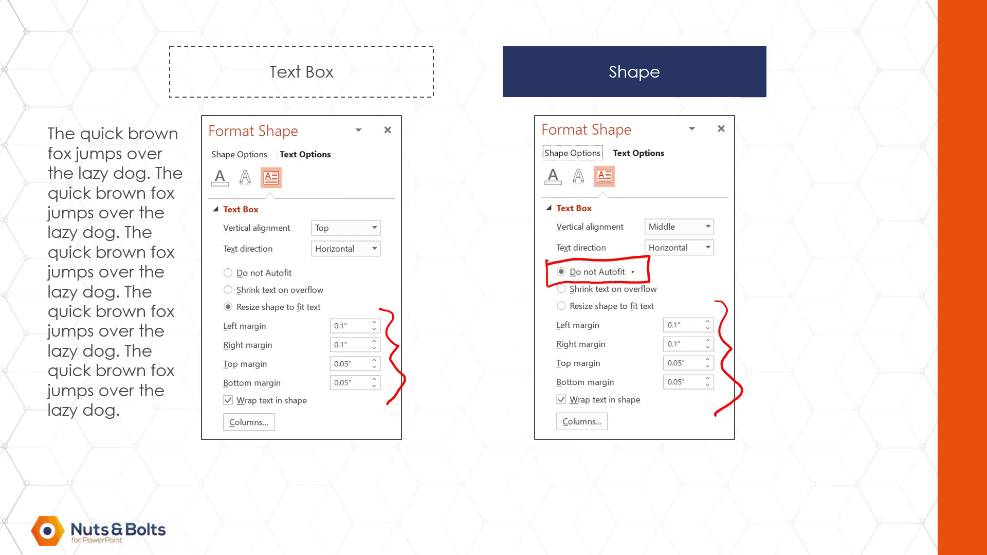
mouse_move(492, 213)
left_mouse_down()
mouse_move(511, 125)
mouse_move(526, 109)
mouse_move(511, 133)
left_mouse_up()
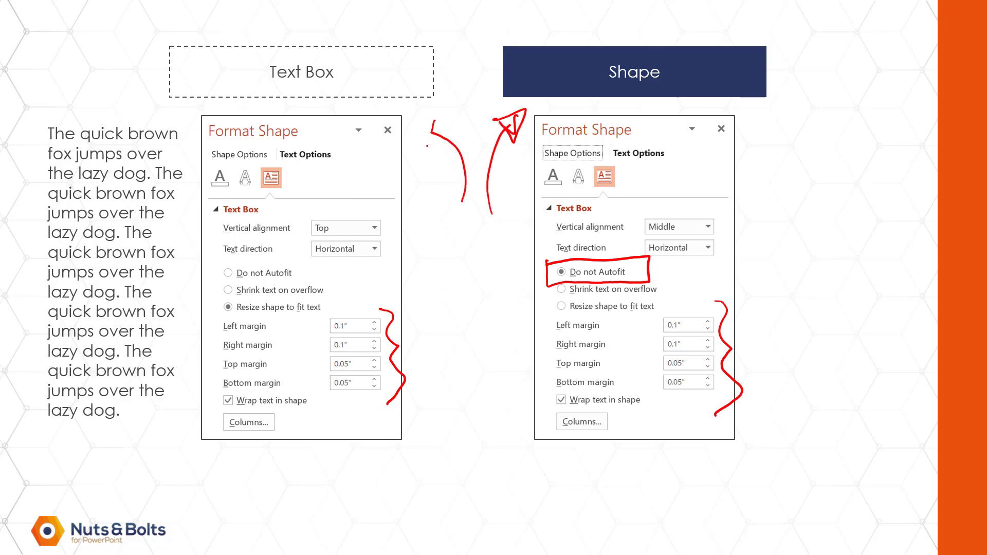